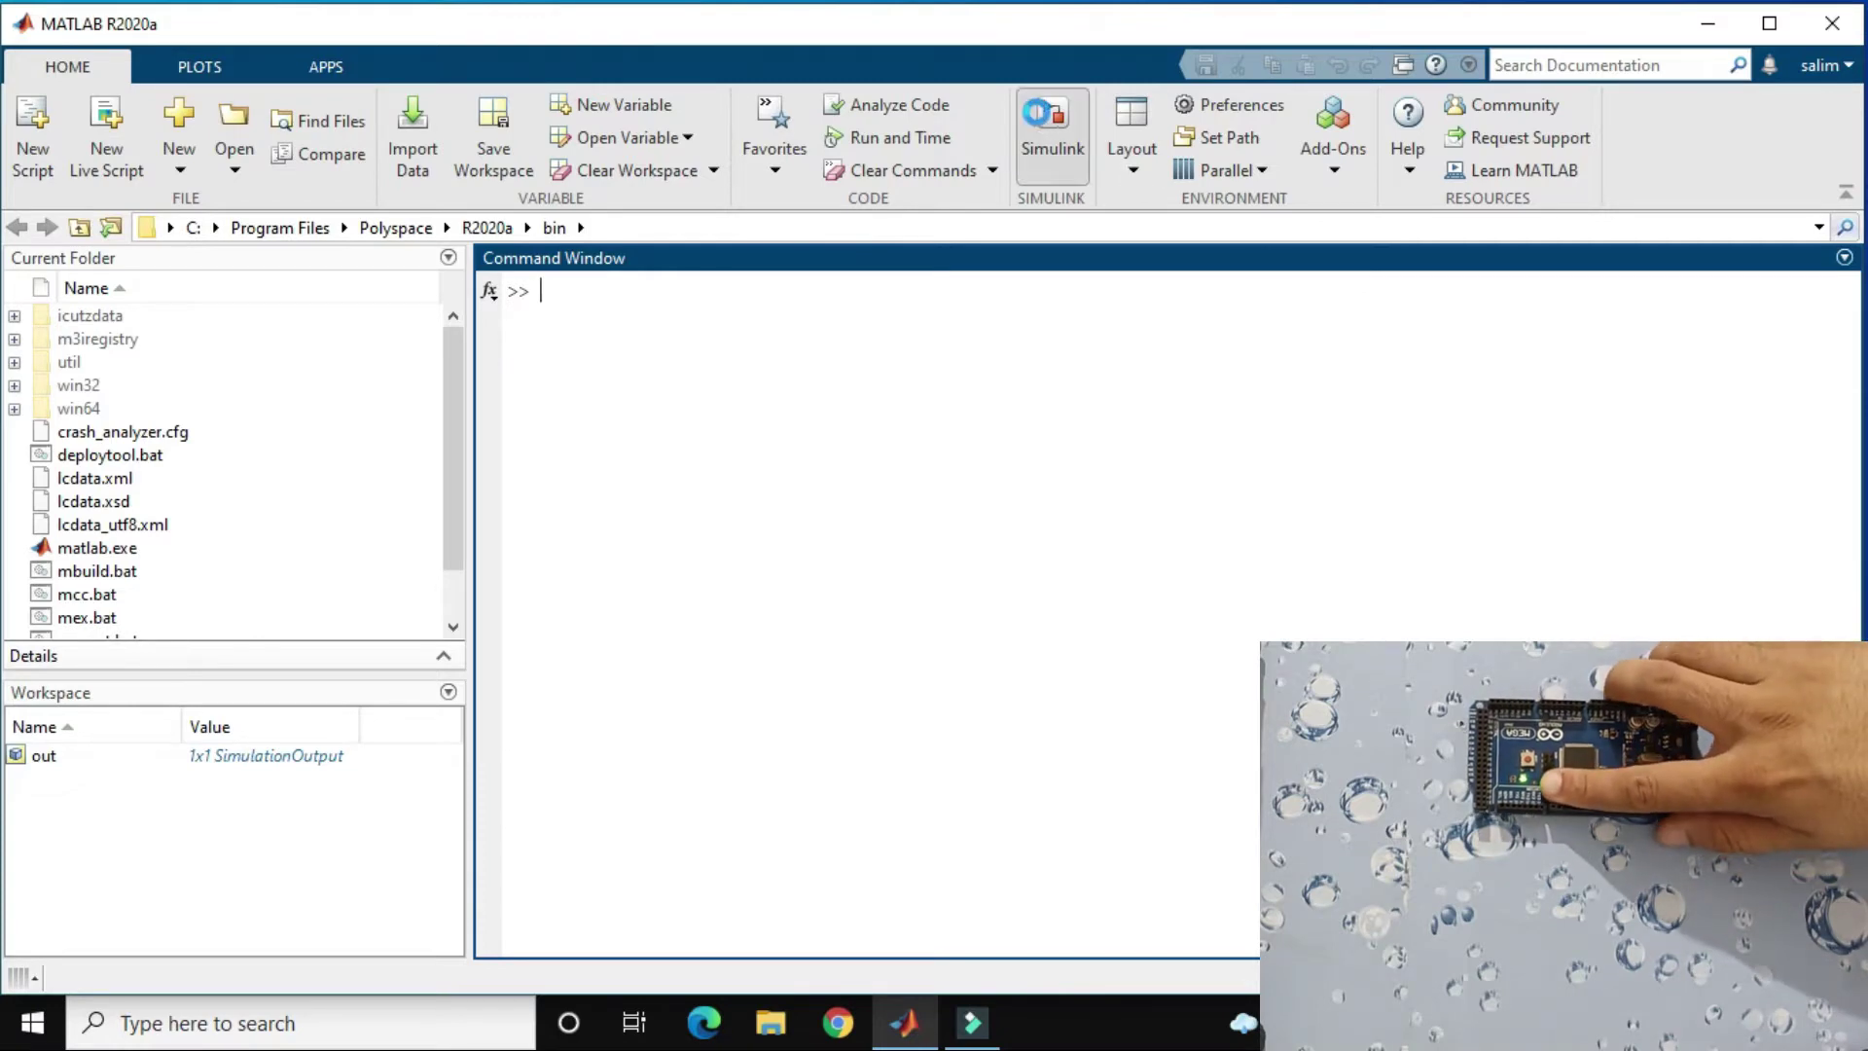
Step: Create a new blank model from the Simulink start page
click(1039, 119)
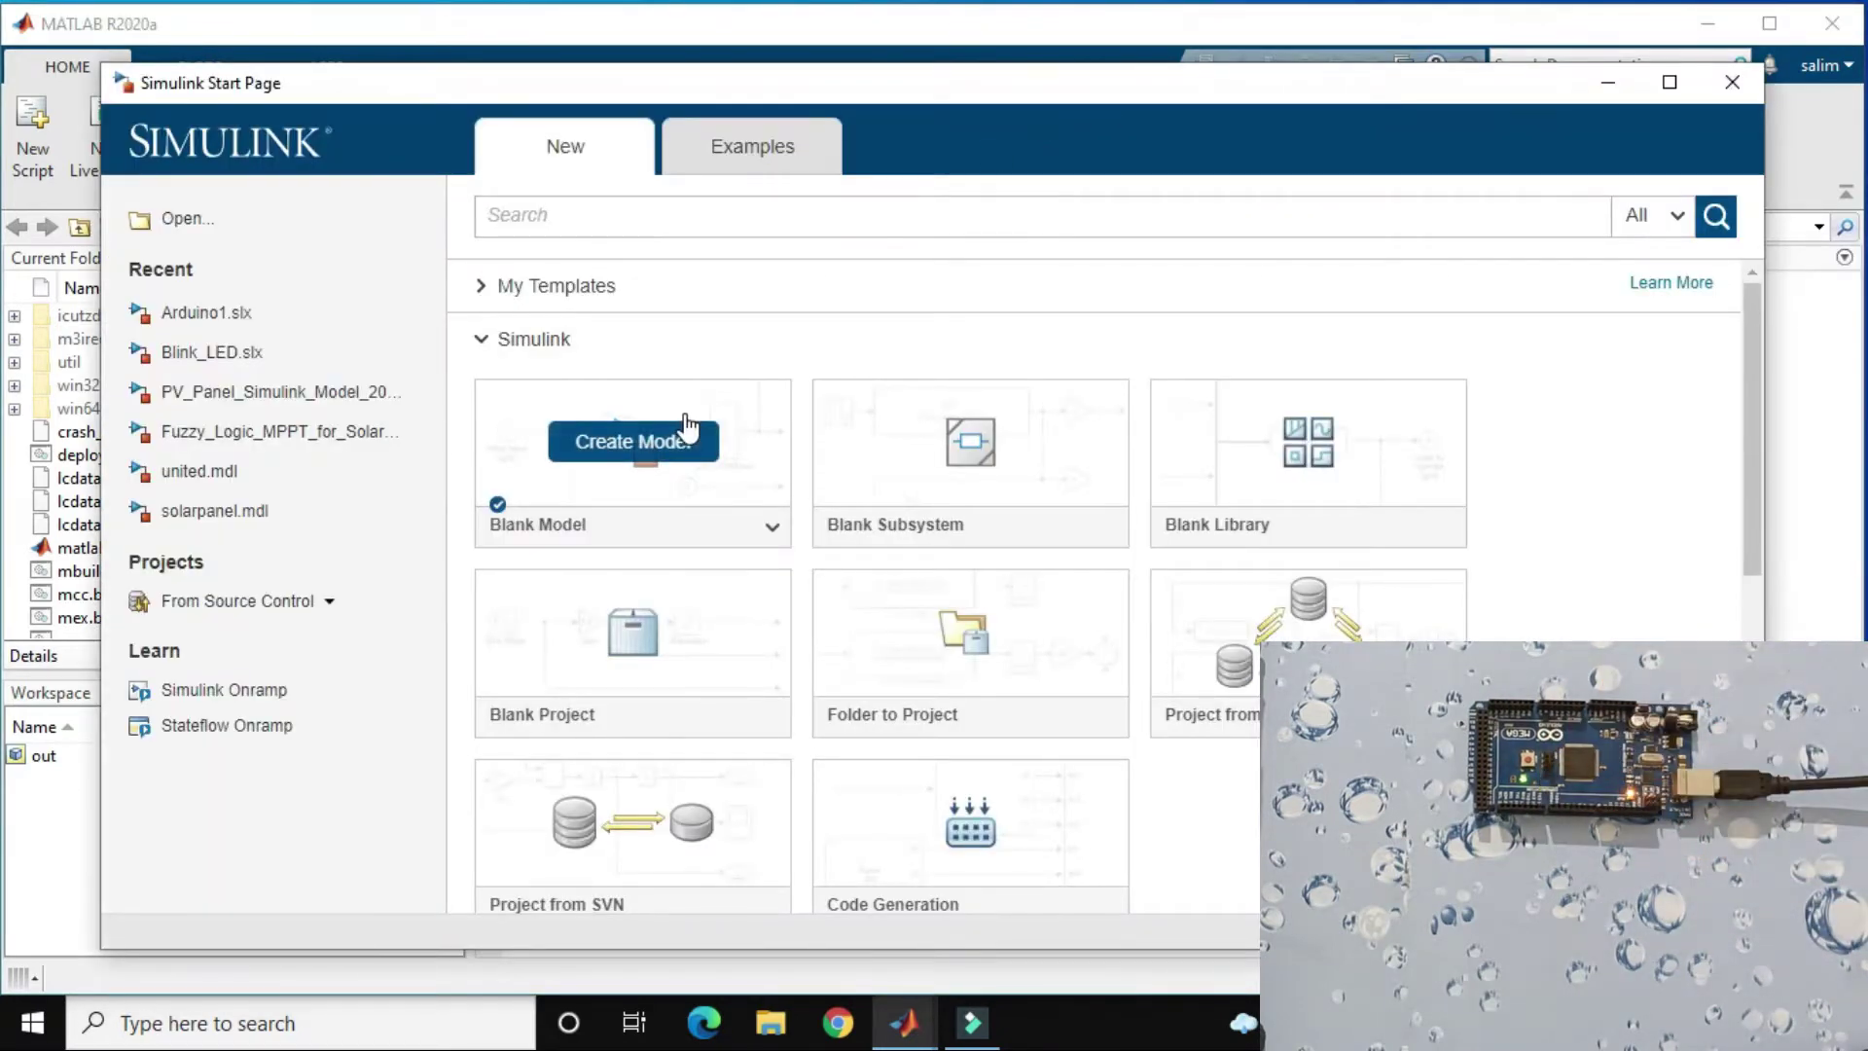
click(685, 426)
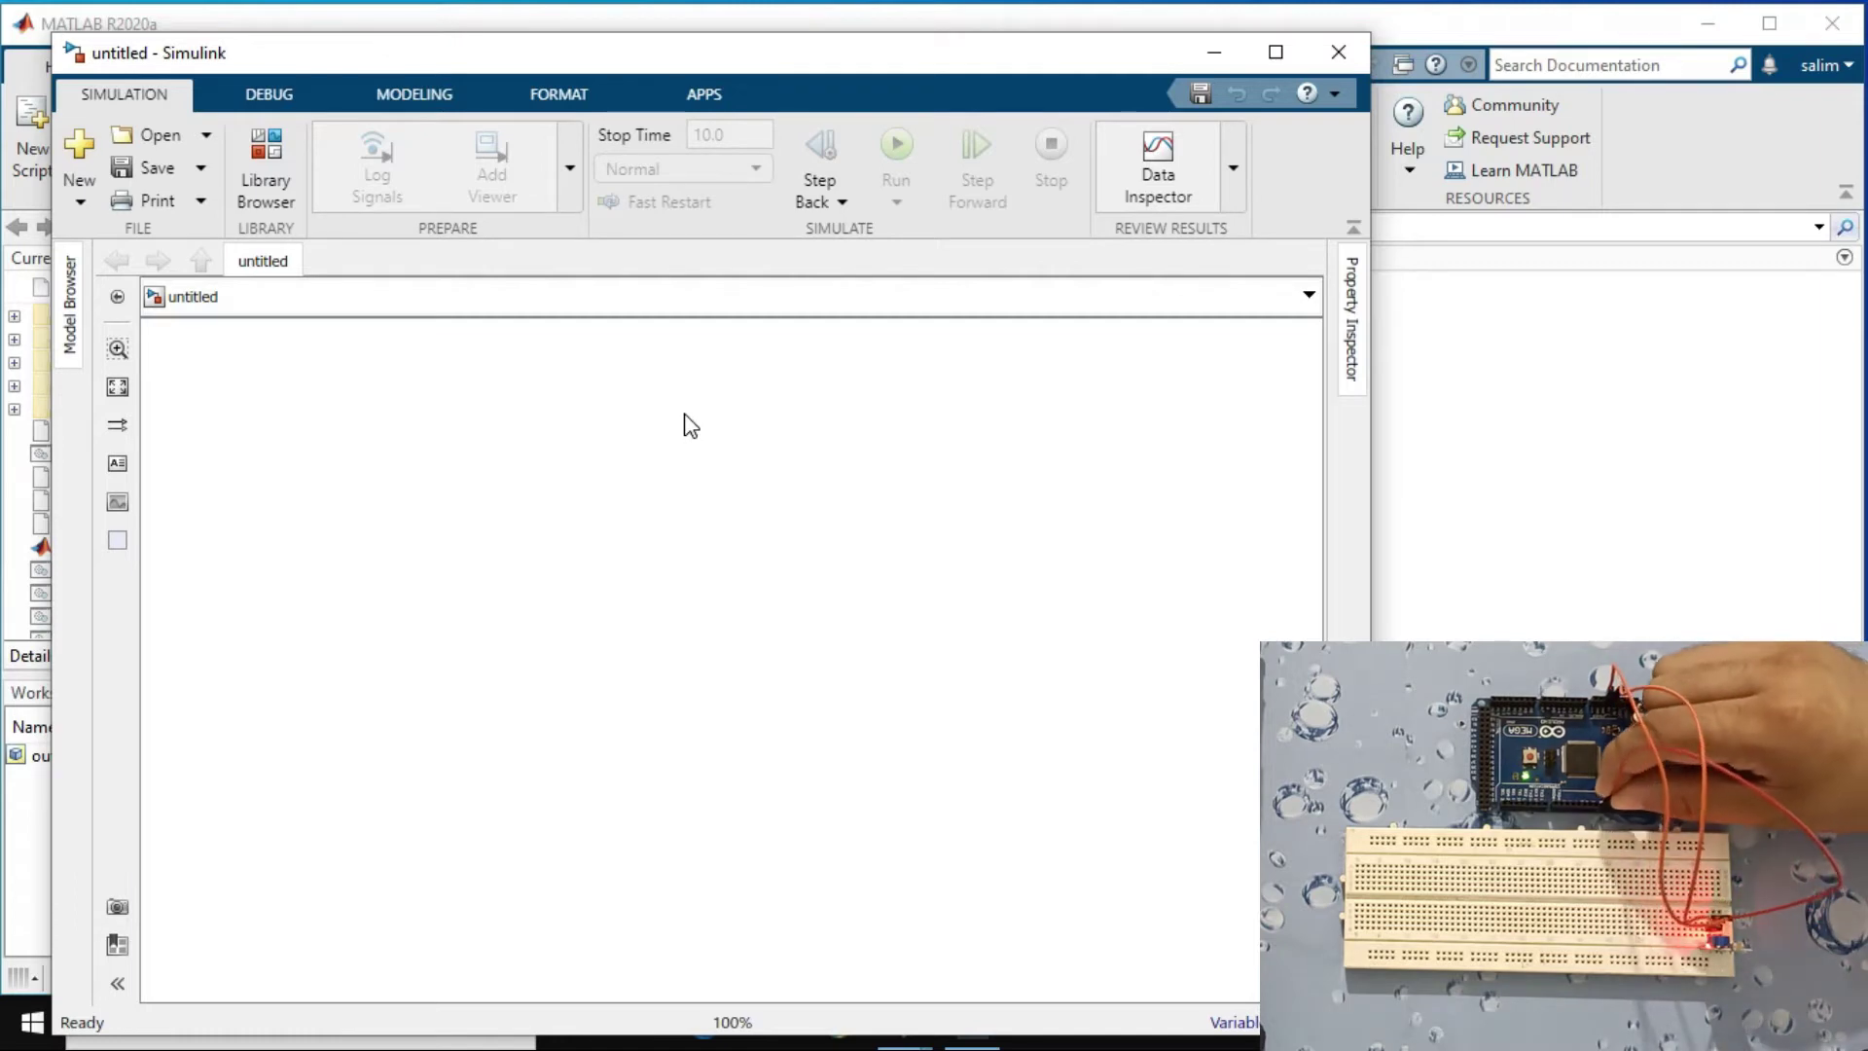
Step: Place an Arduino Digital Input block on pin 8 from the Library Browser
click(267, 173)
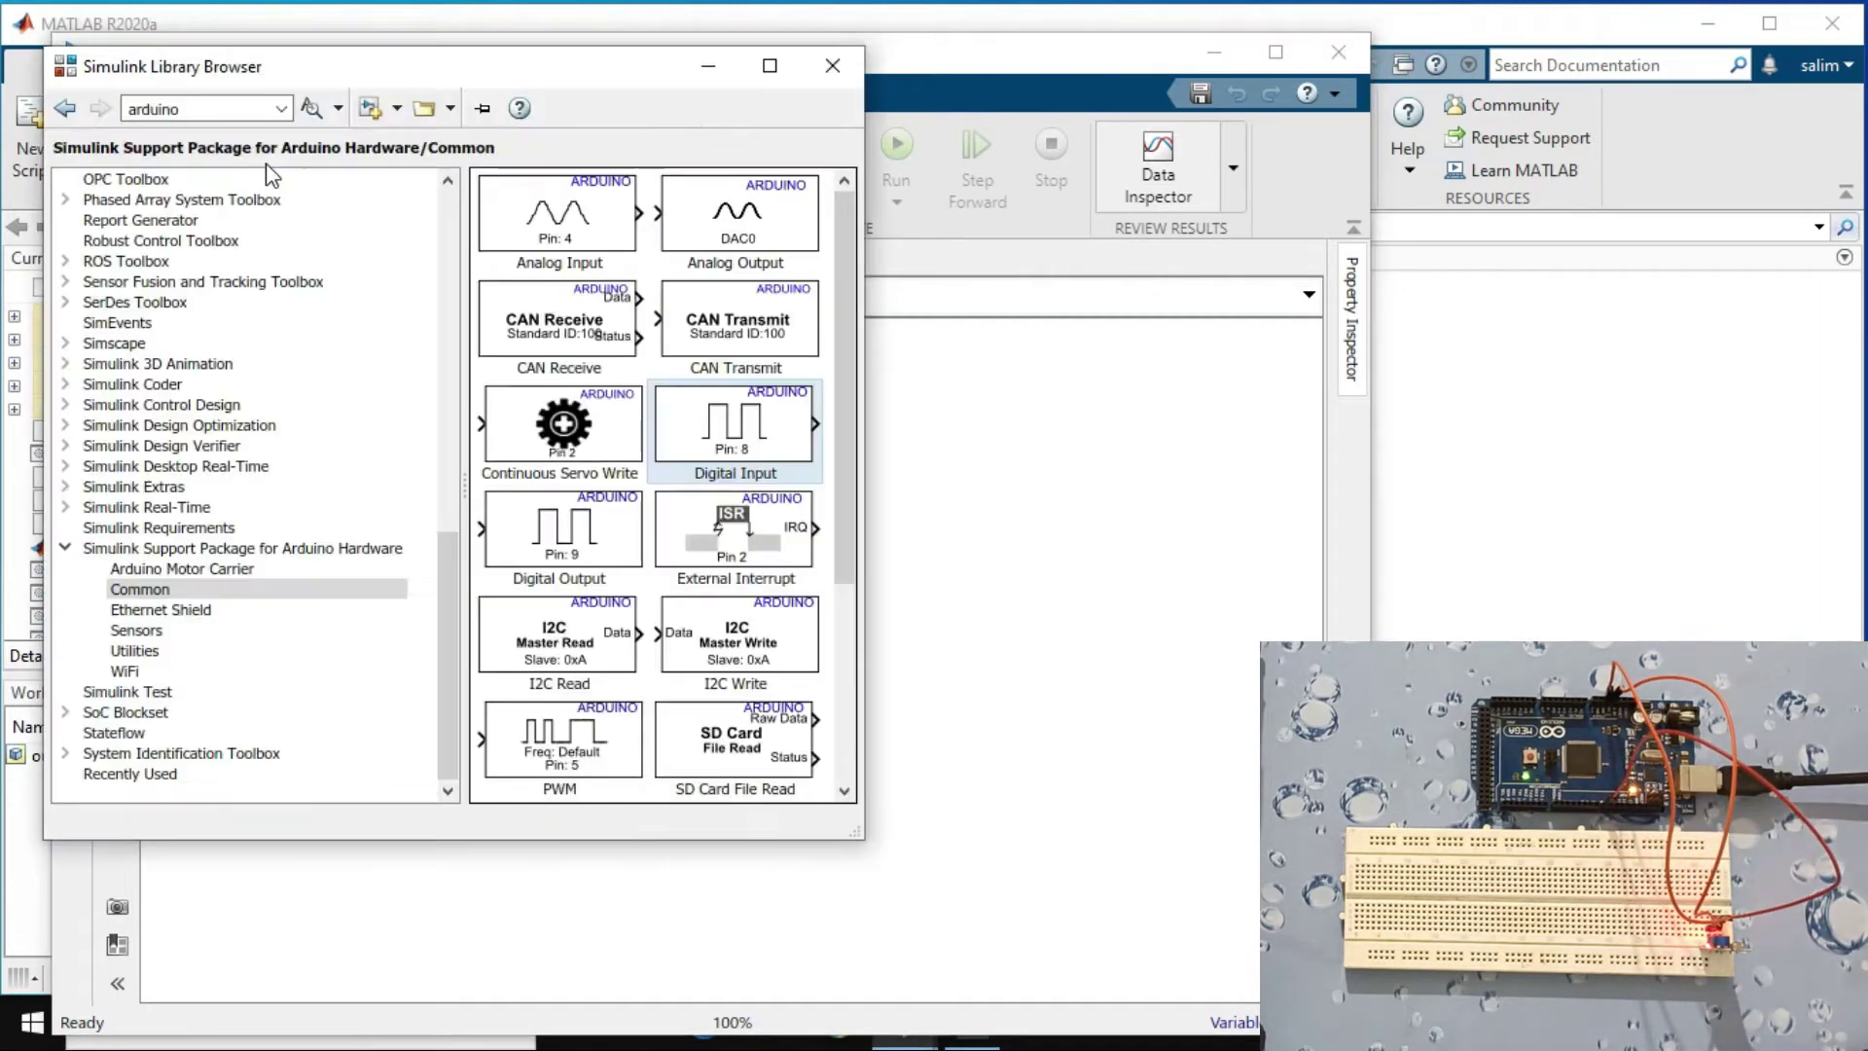
click(439, 596)
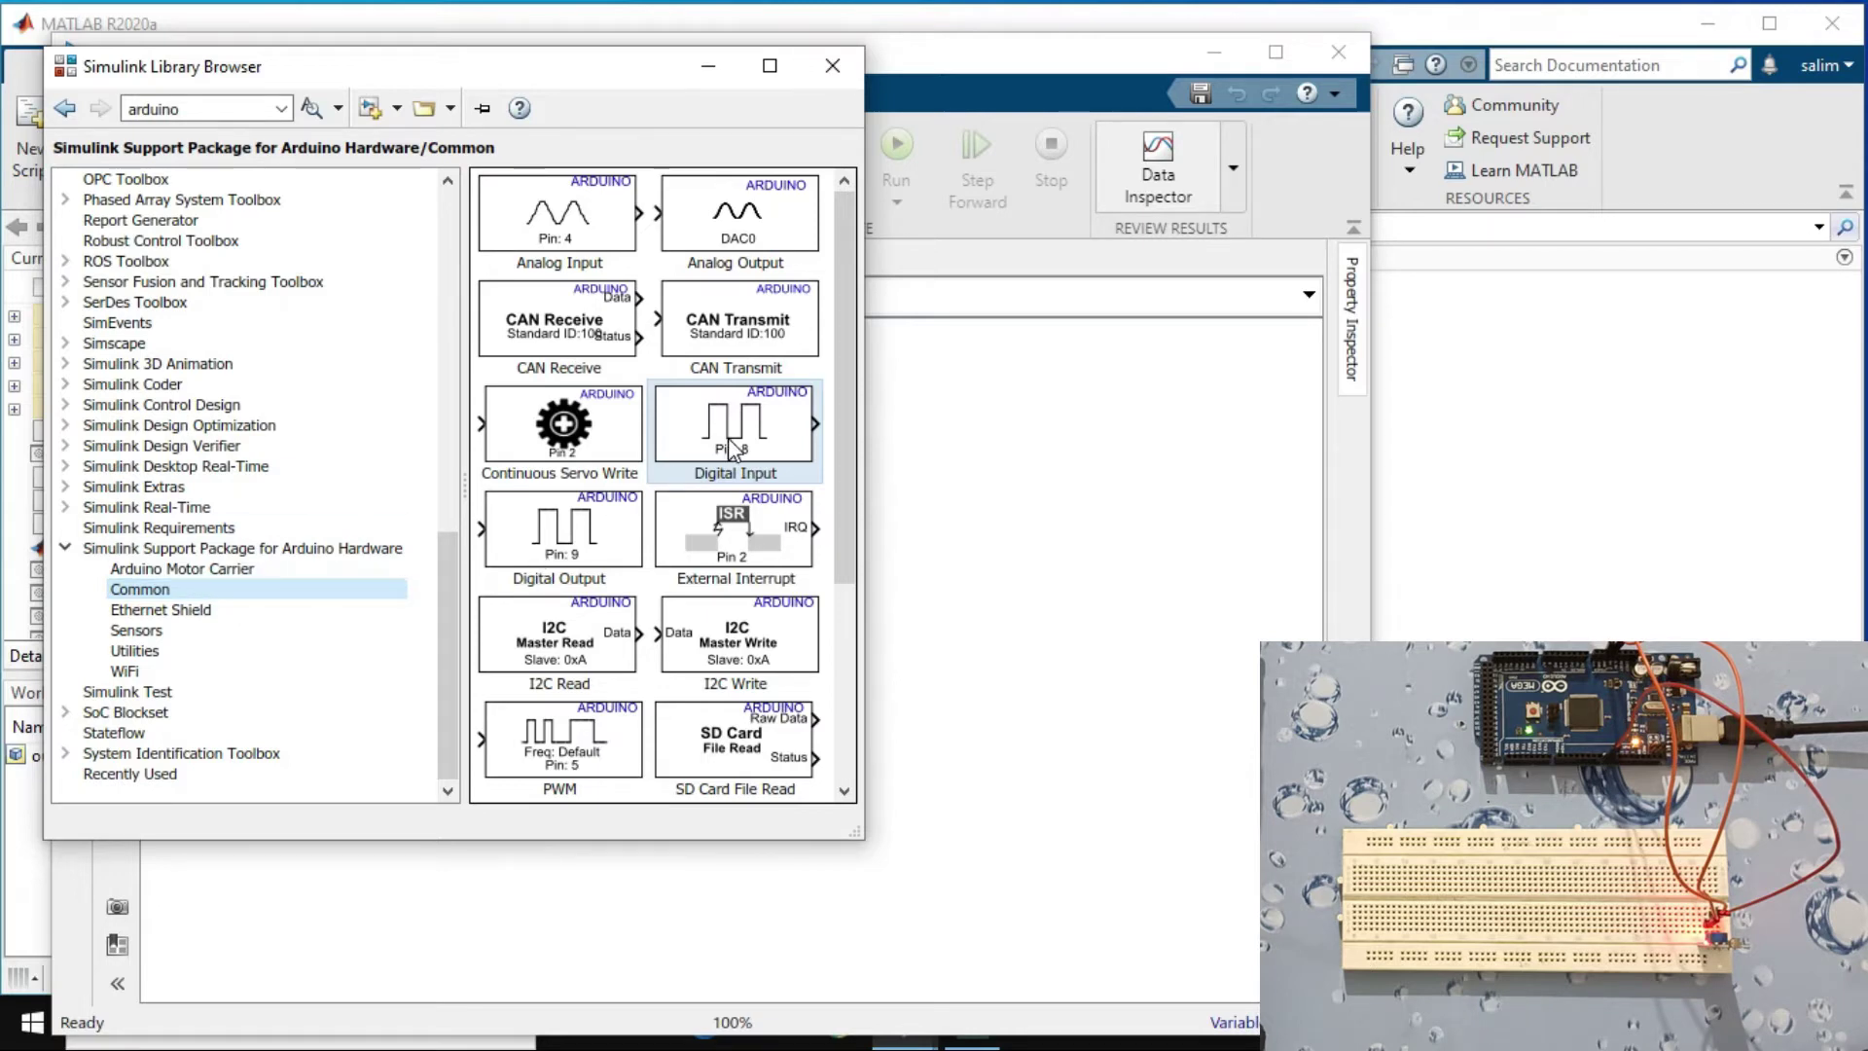
mouse_move(730, 451)
mouse_down()
mouse_move(999, 584)
mouse_move(510, 547)
mouse_up()
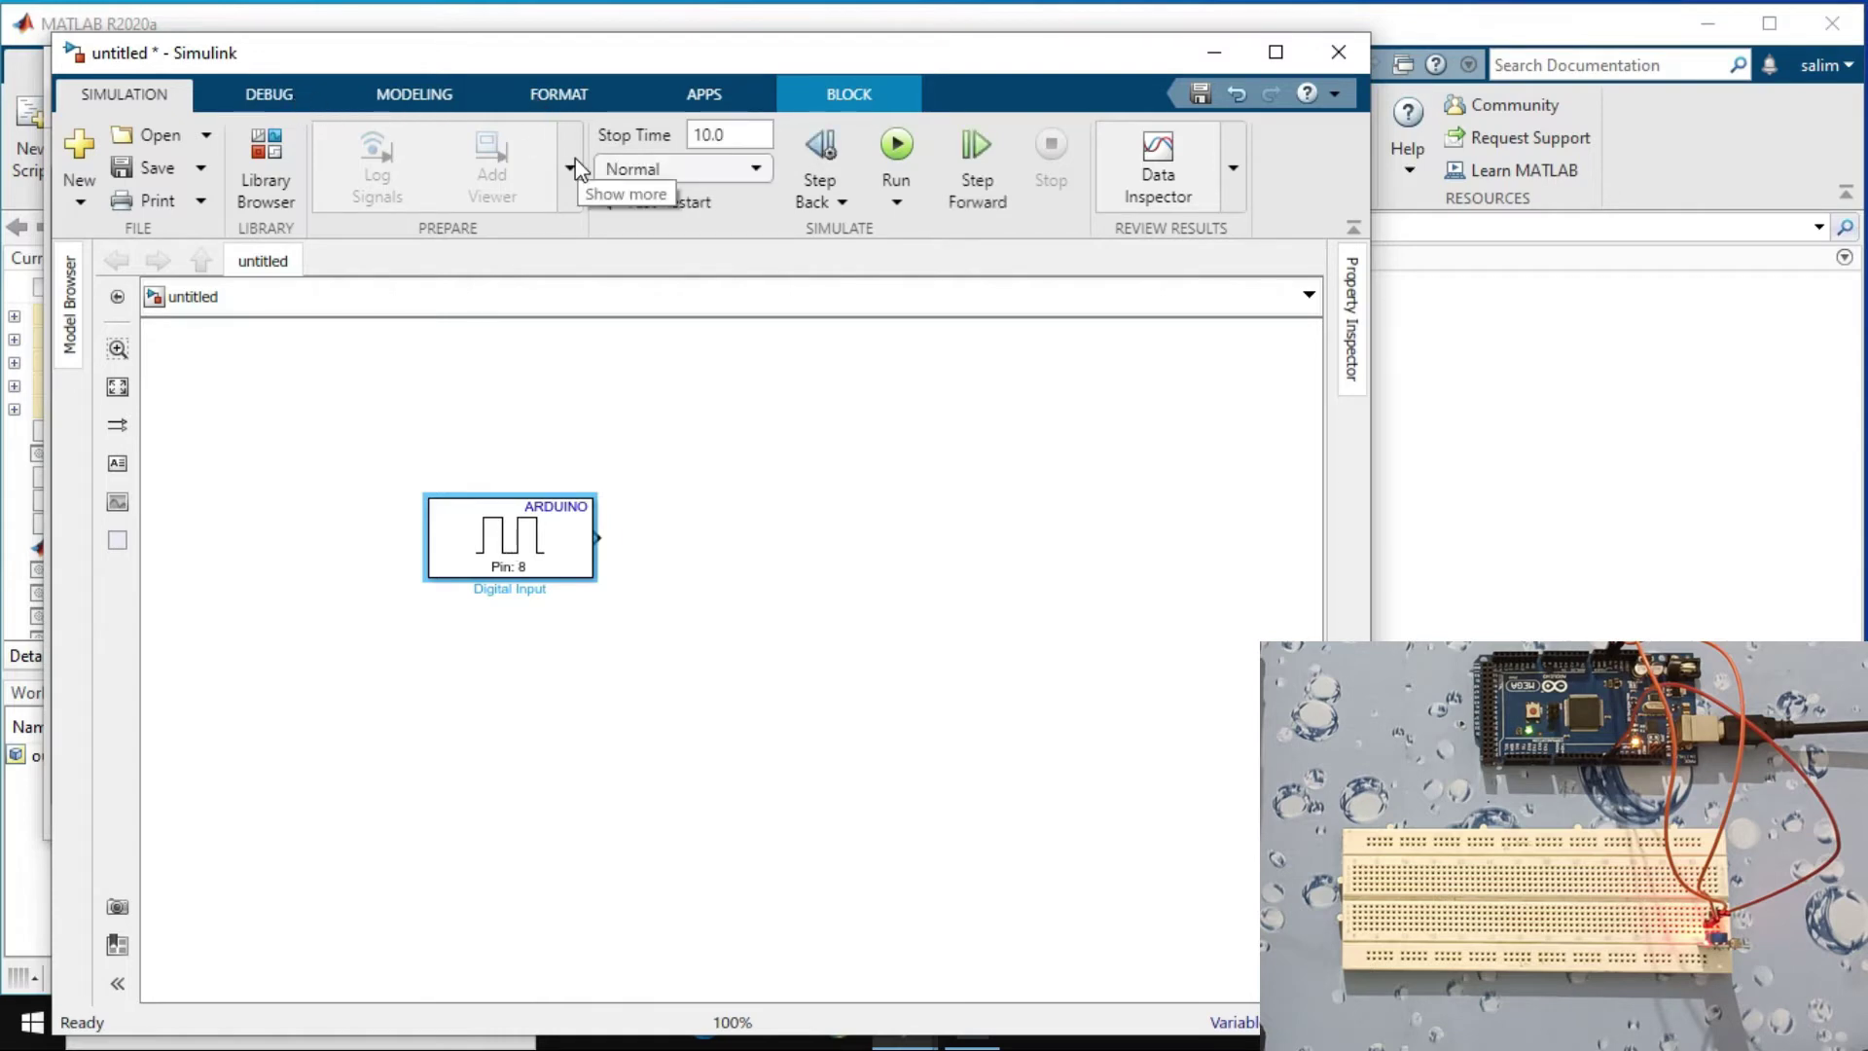
Step: Add a Sinks Display block and wire the Digital Input output to it
click(281, 158)
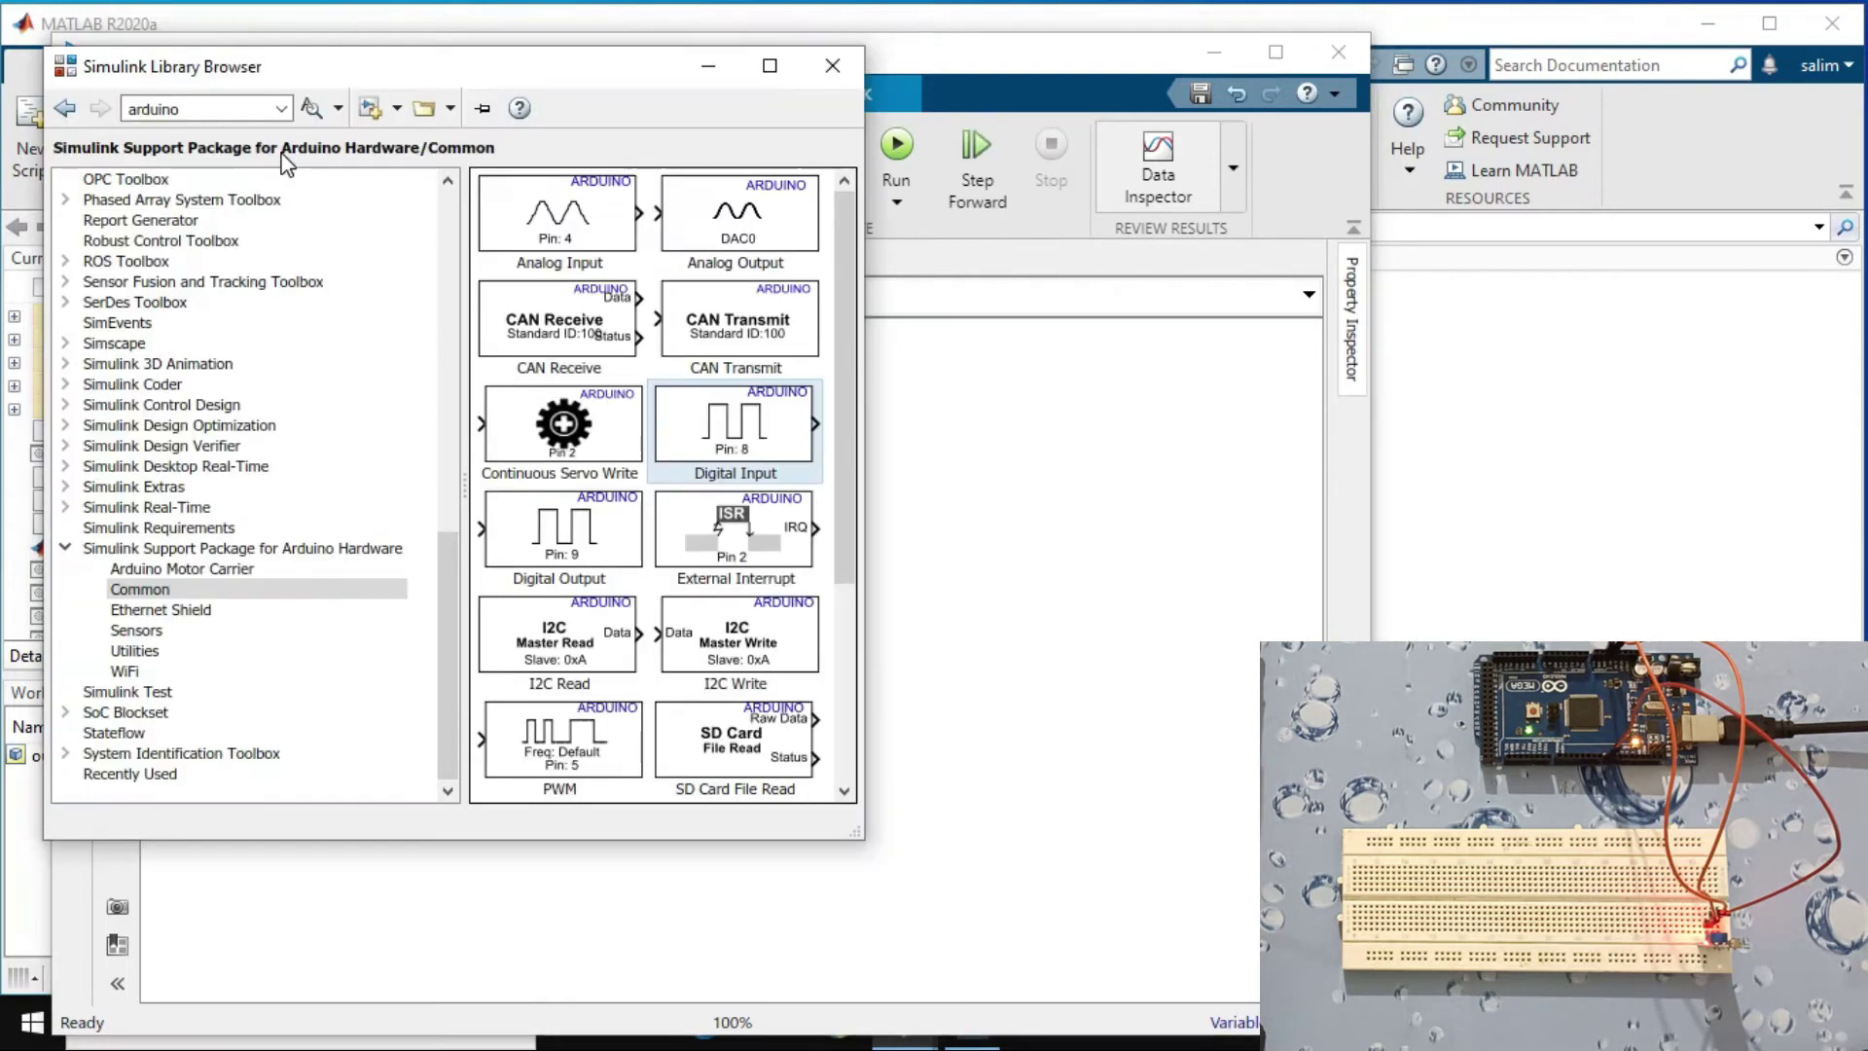
click(454, 296)
click(283, 258)
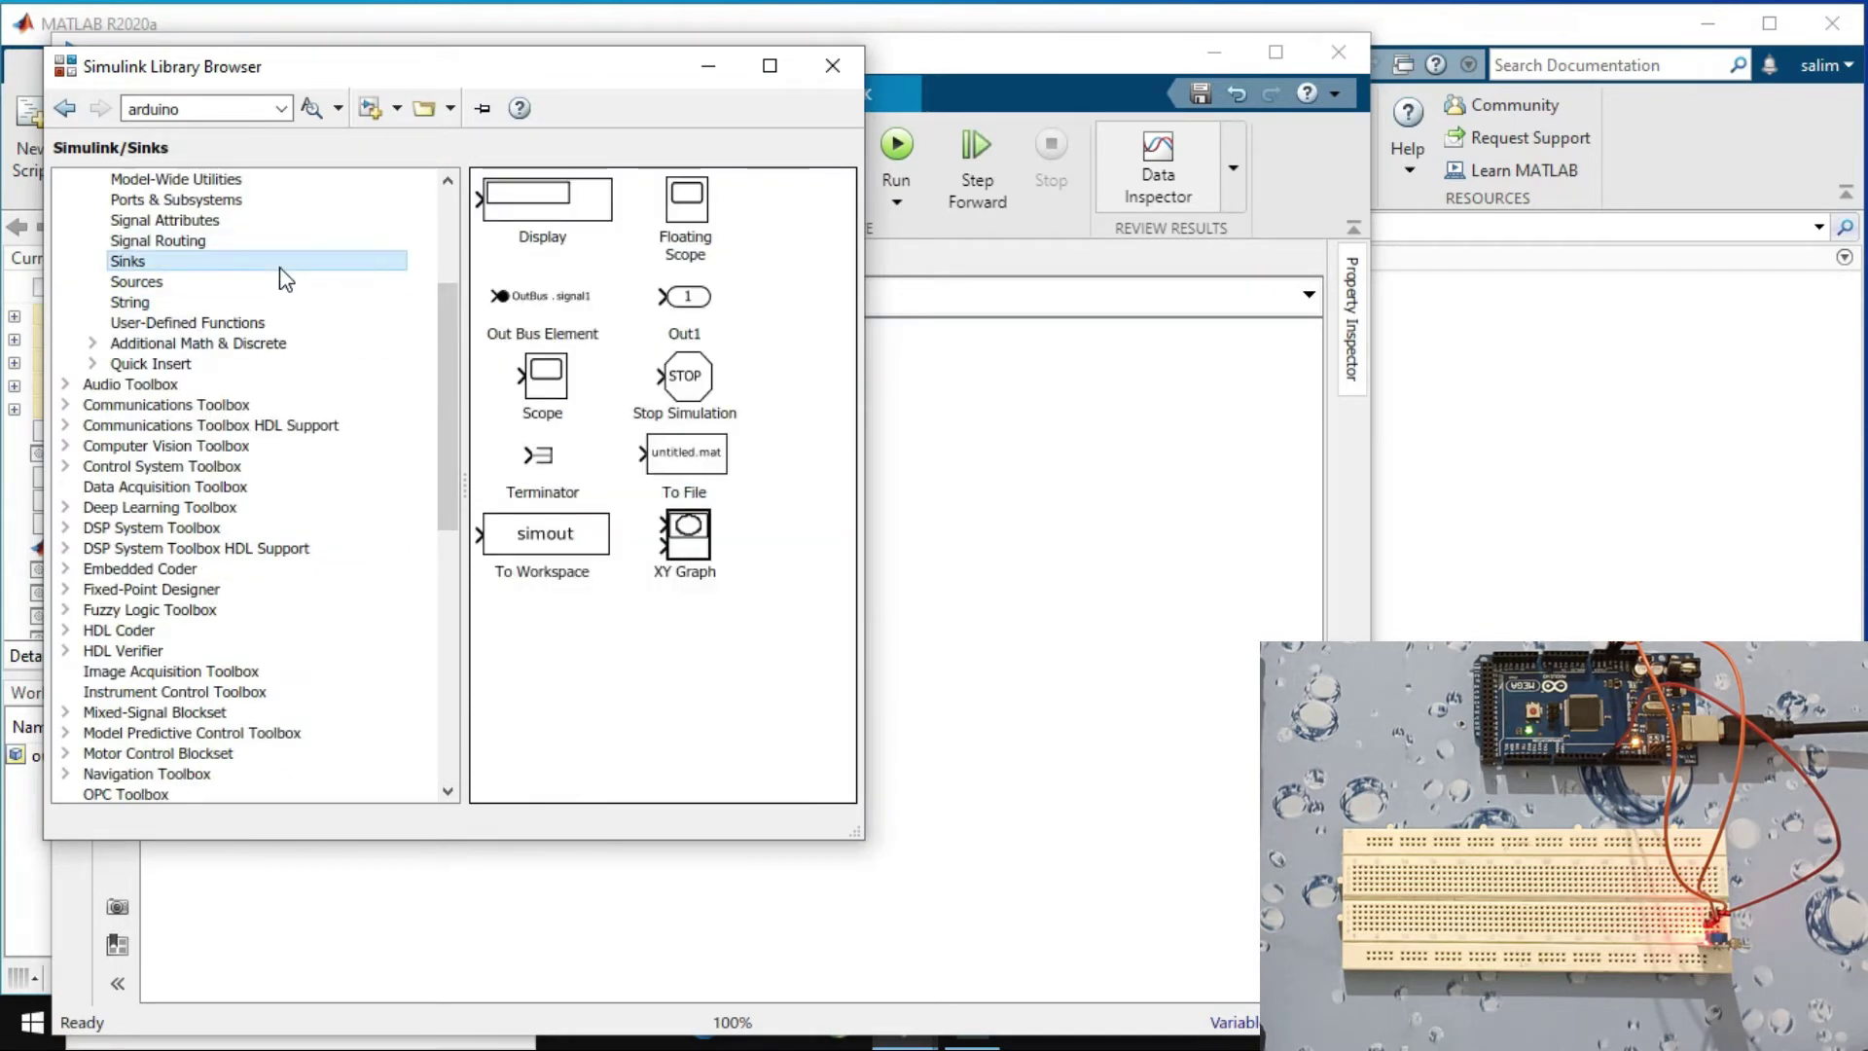
click(528, 211)
mouse_move(529, 212)
mouse_down()
mouse_move(1005, 577)
mouse_move(799, 551)
mouse_up()
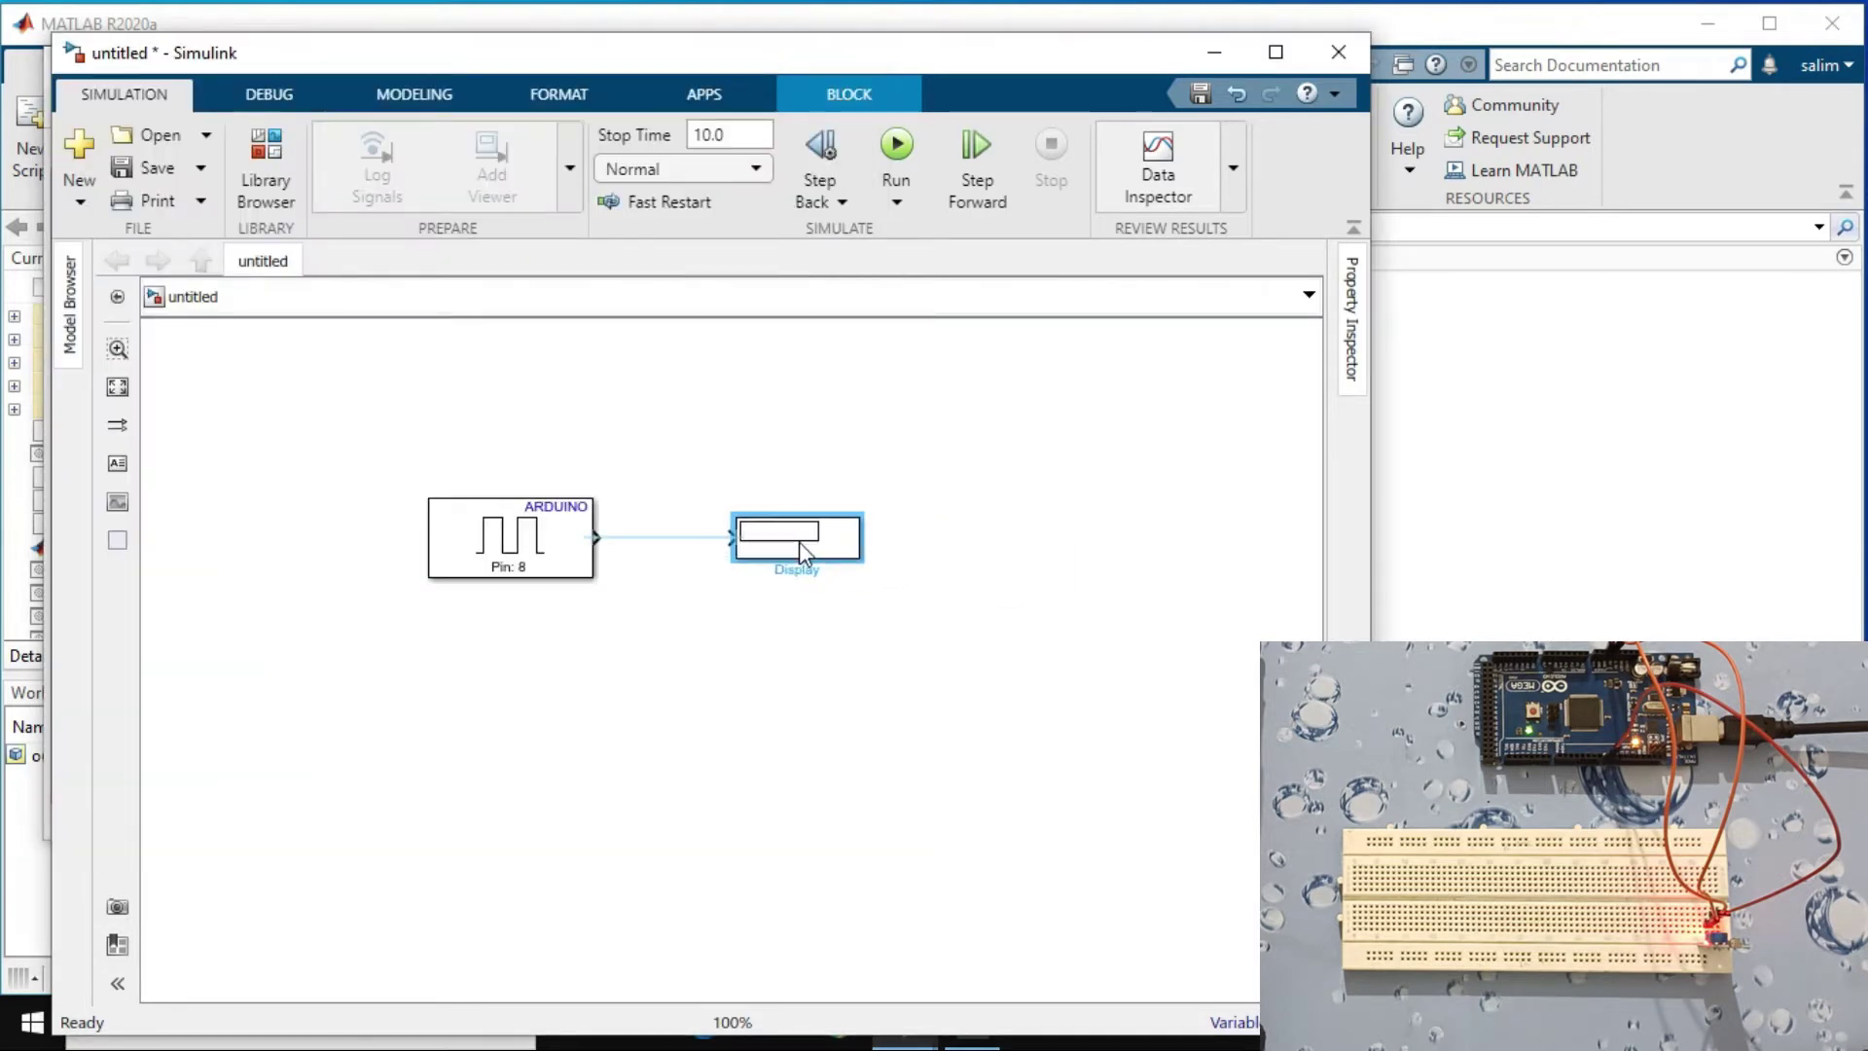
click(697, 540)
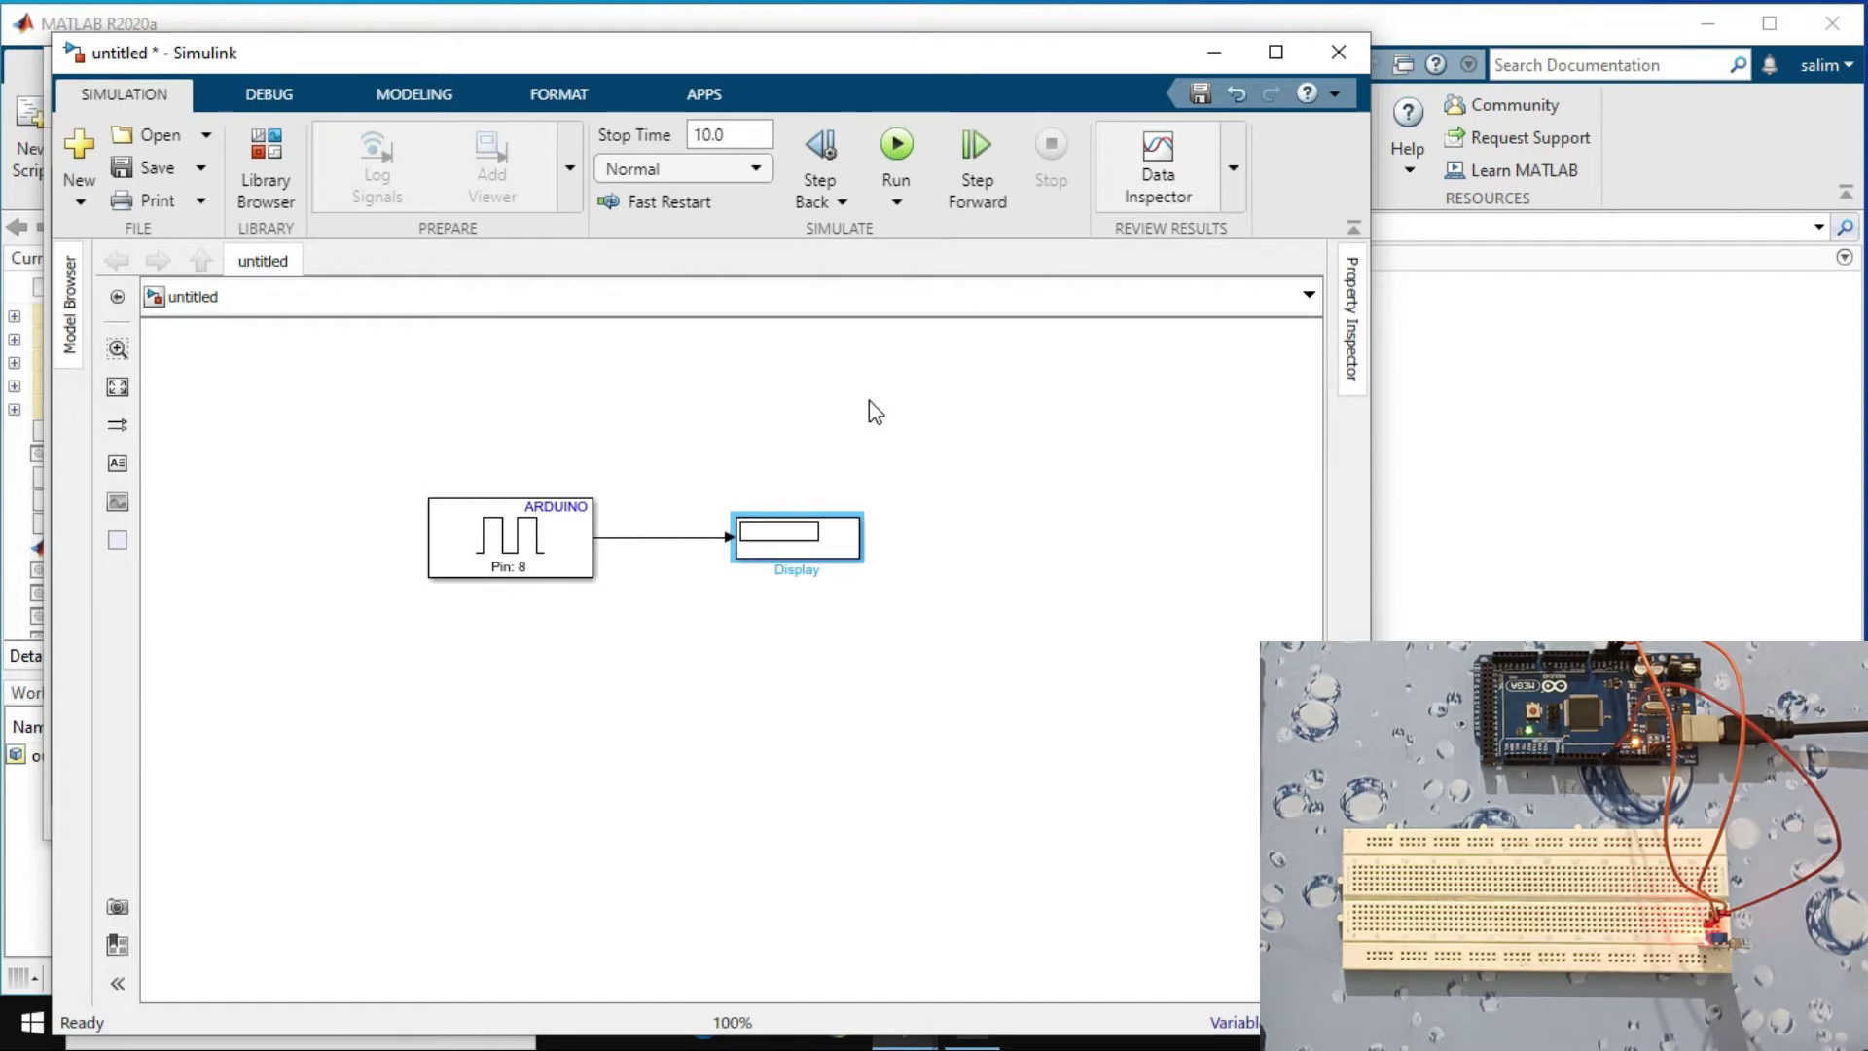
click(564, 189)
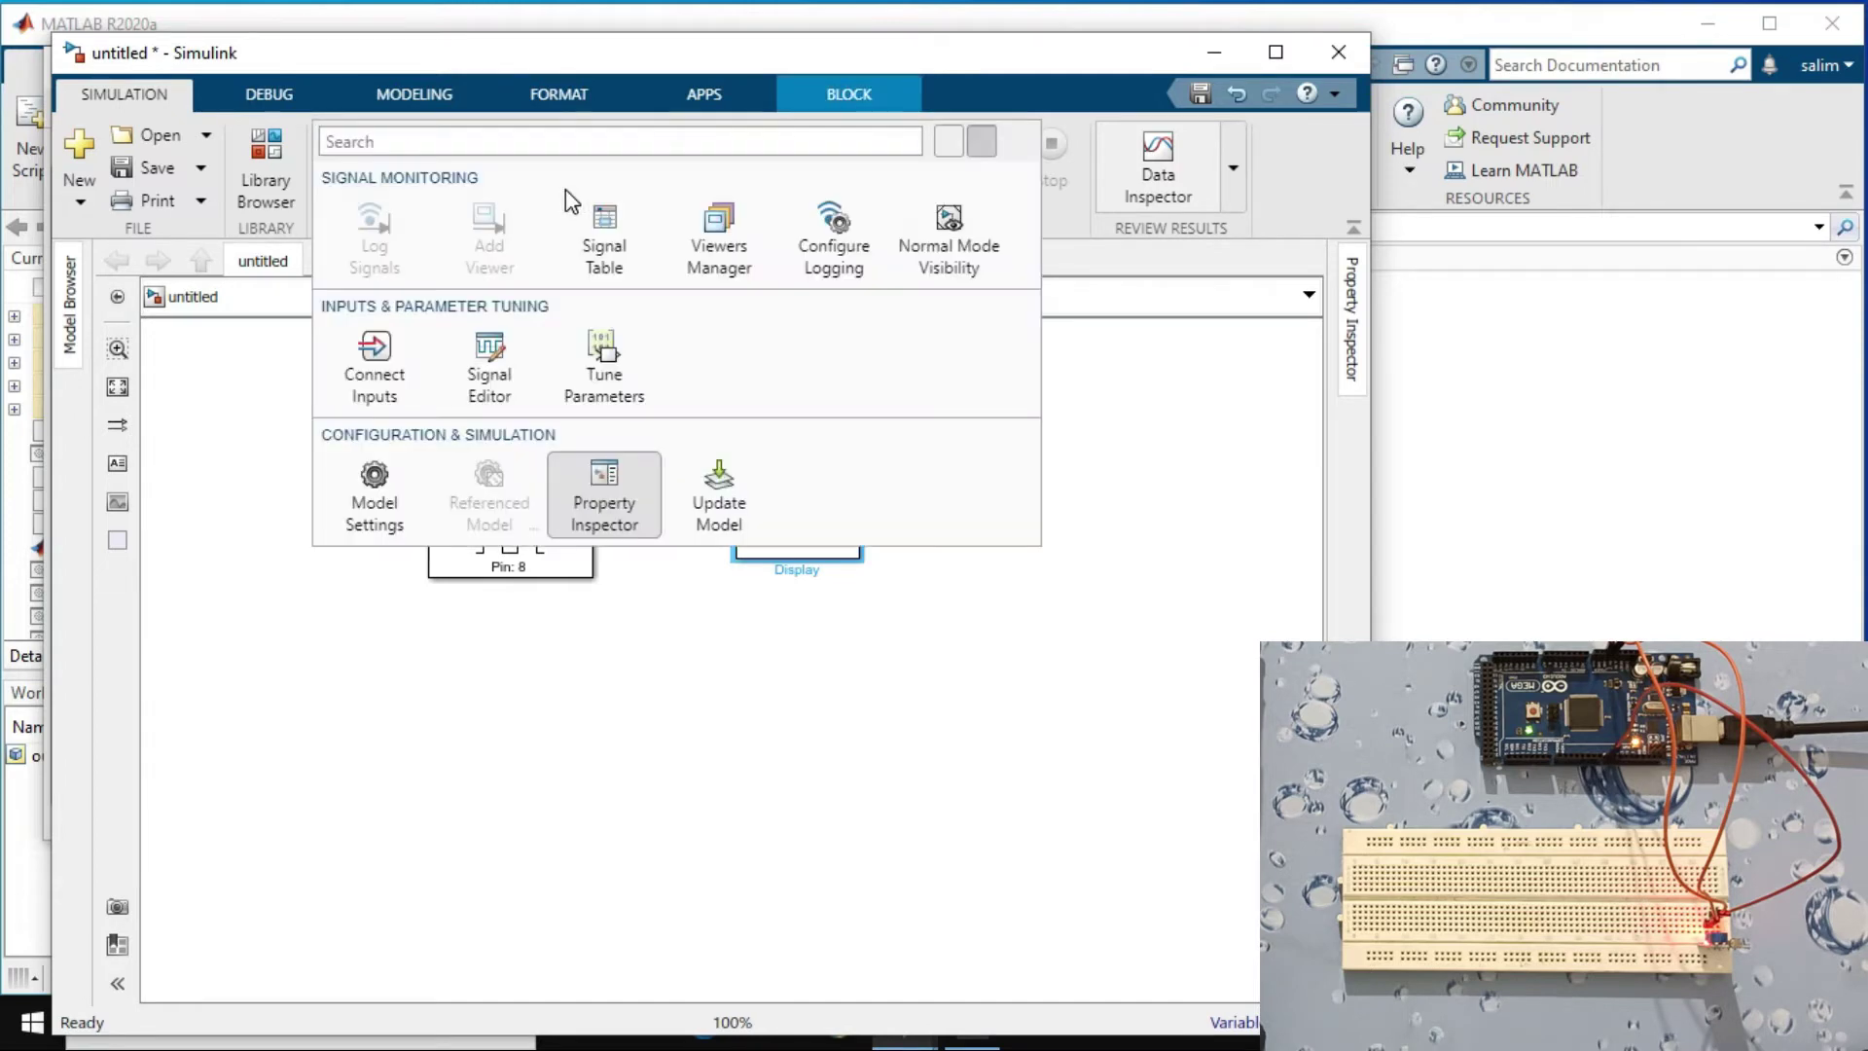
Step: Set the model stop time to inf in Model Settings
click(384, 491)
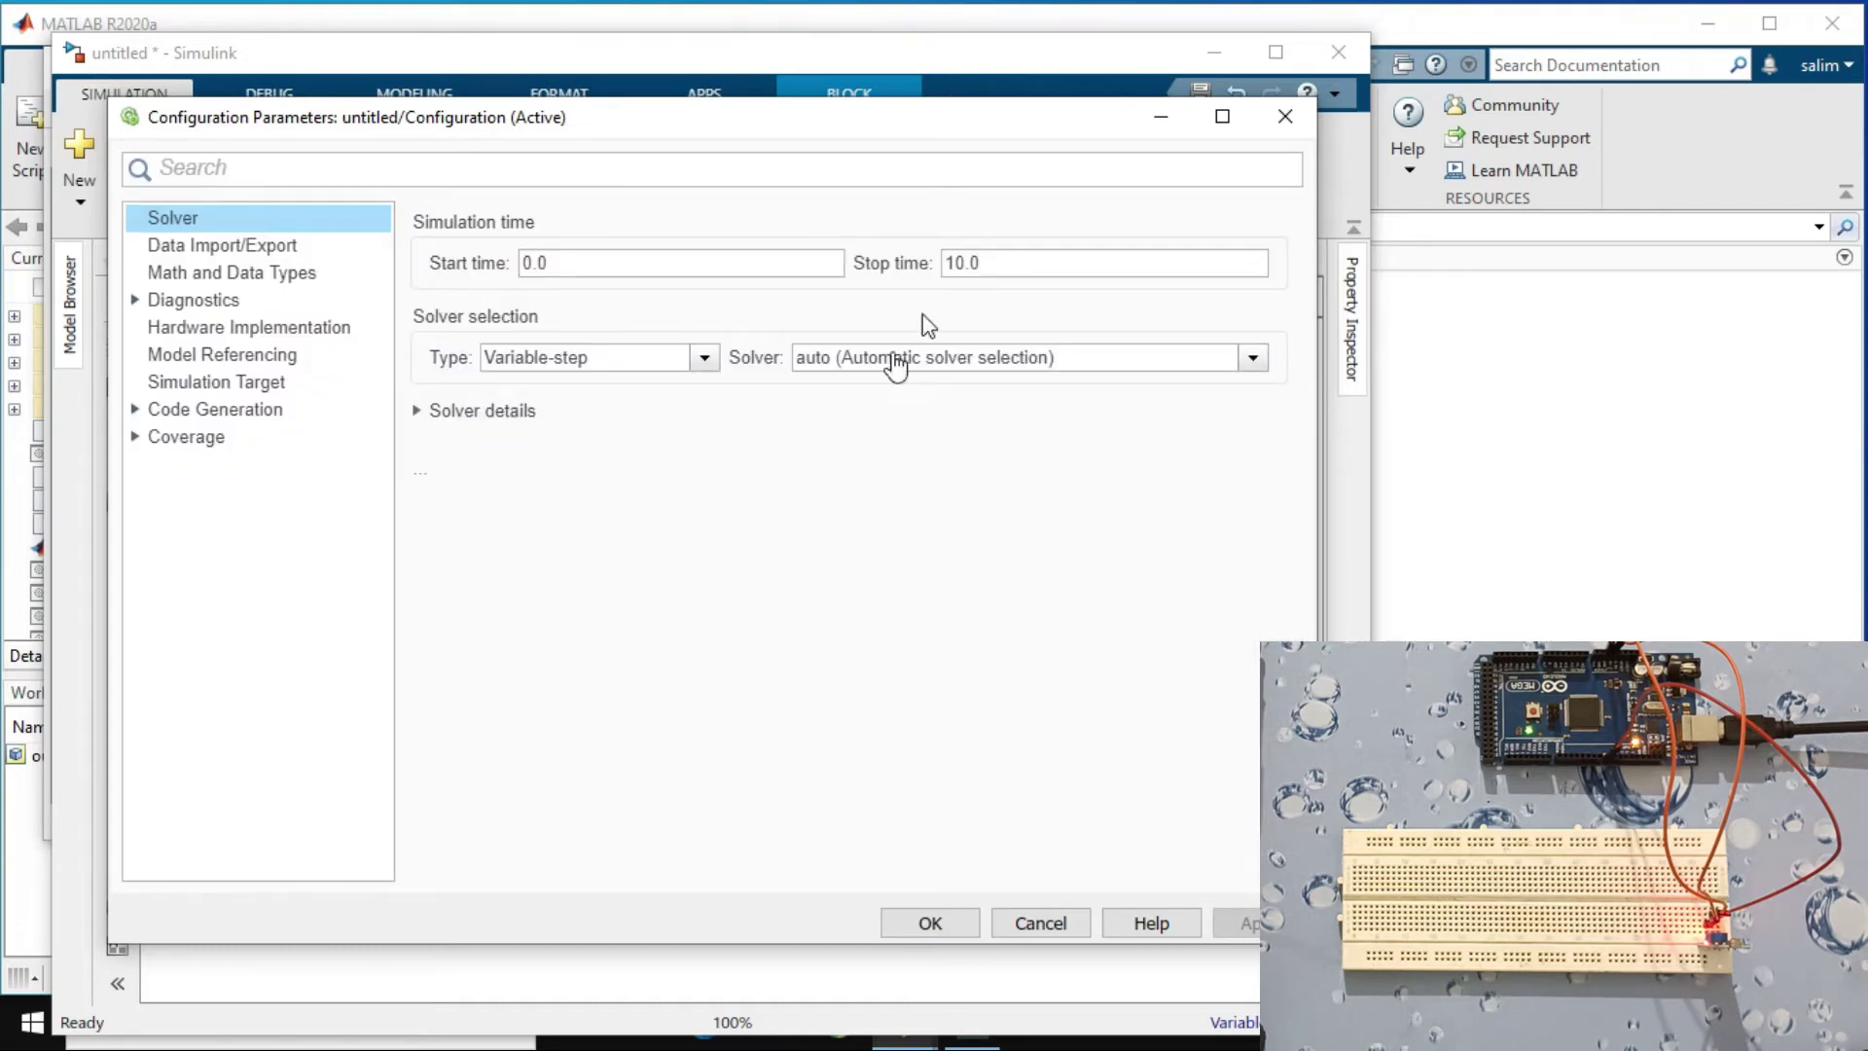
double_click(986, 263)
key(BackSpace)
text(inf)
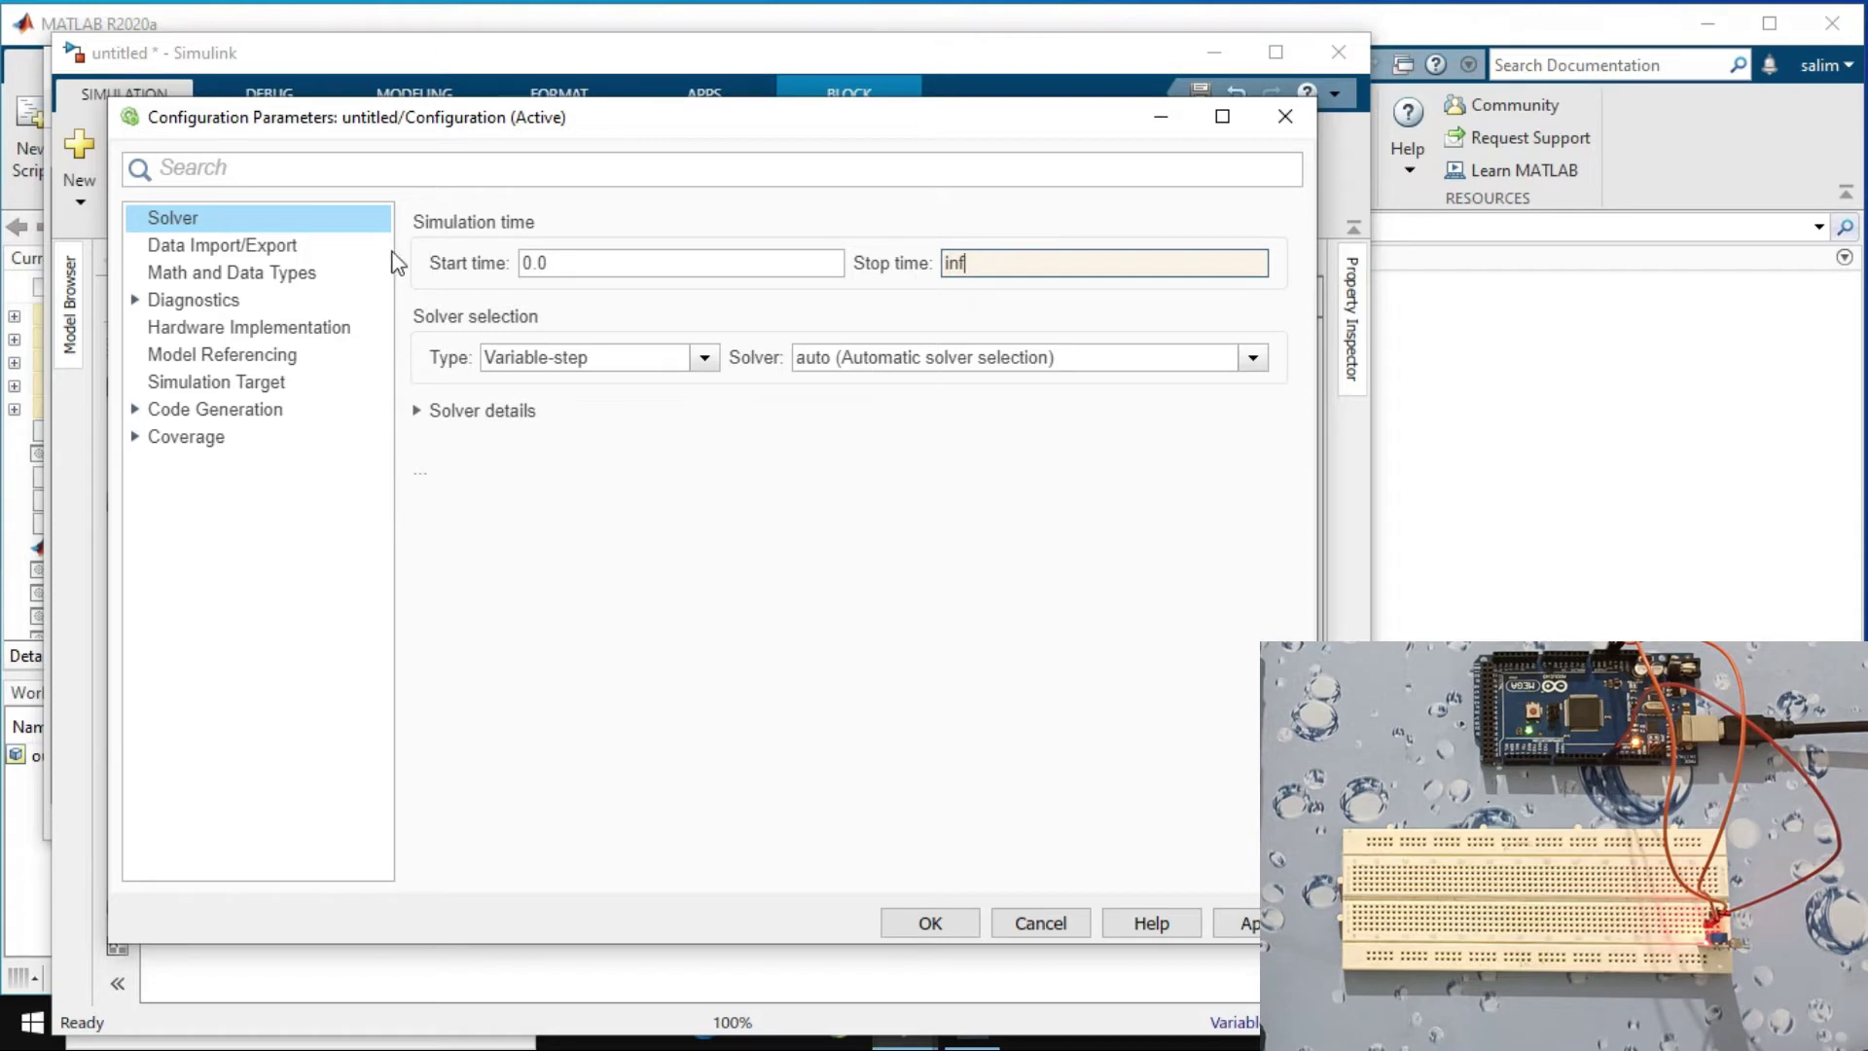
Step: Choose Arduino Mega 2560 as the Hardware Implementation board
click(226, 330)
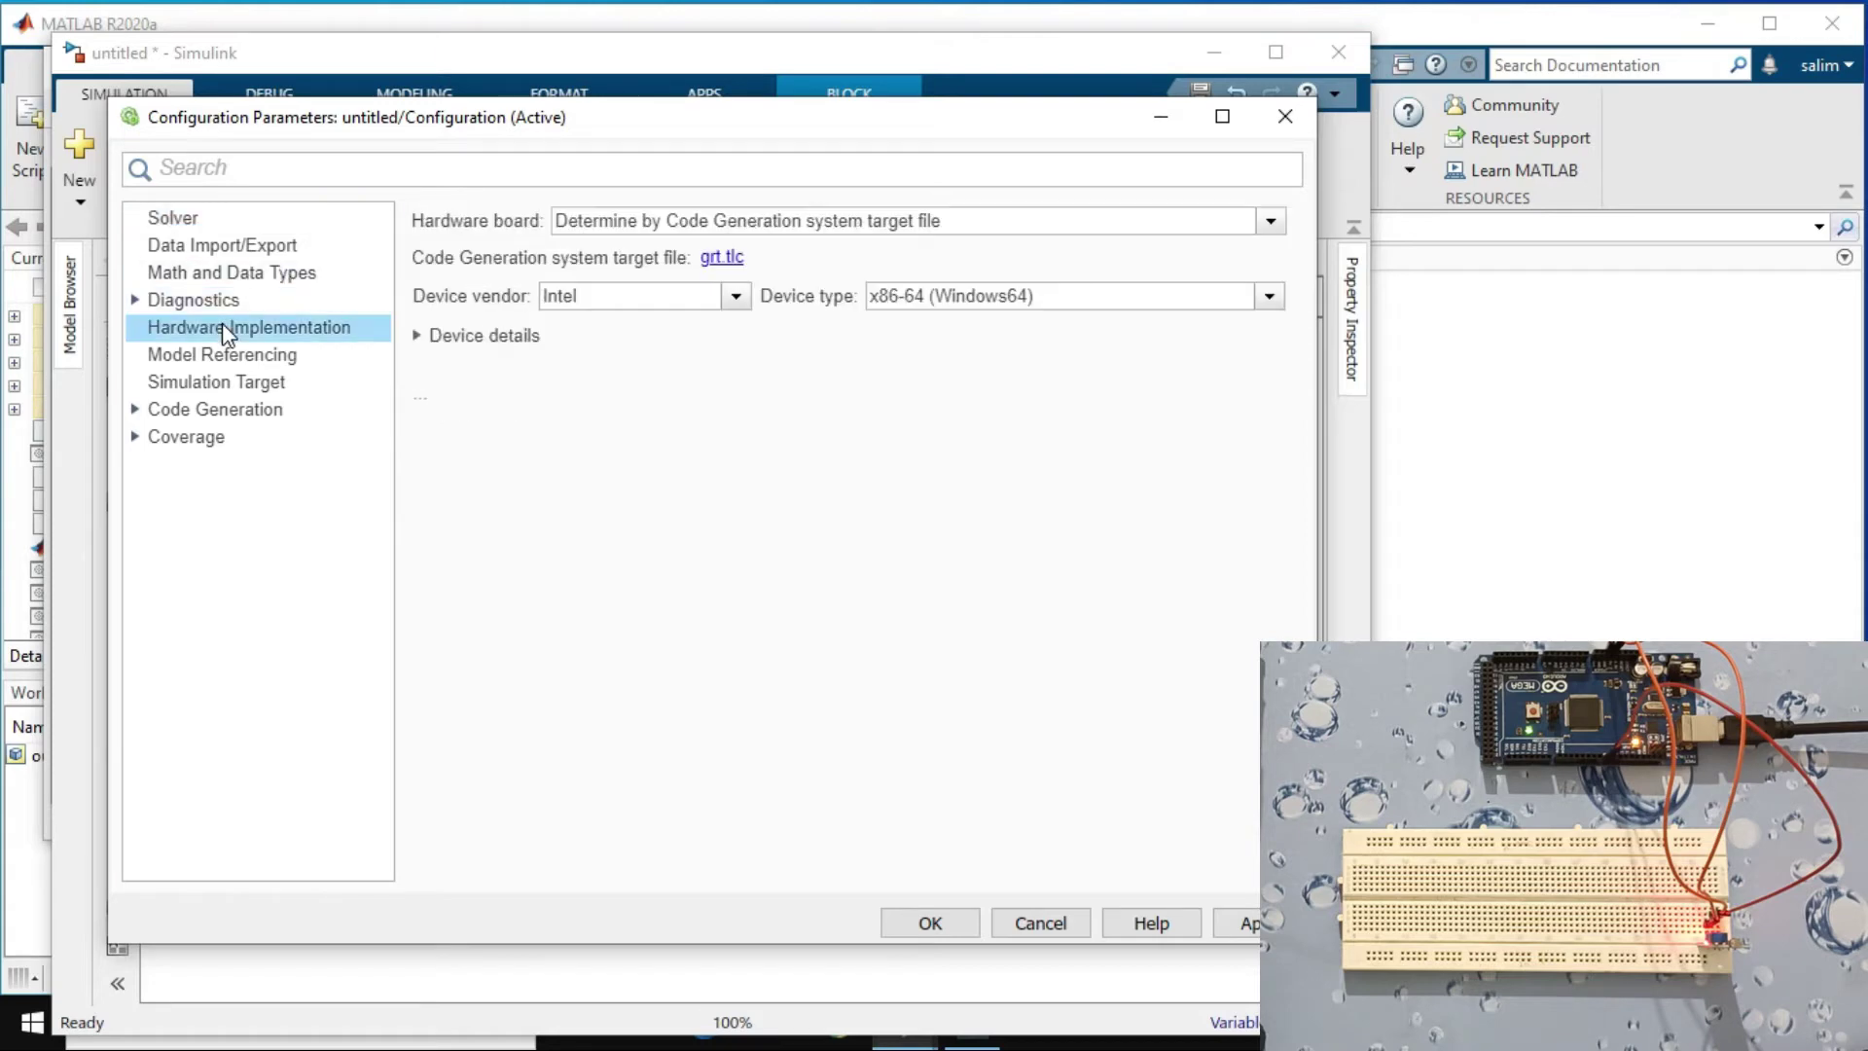
click(825, 223)
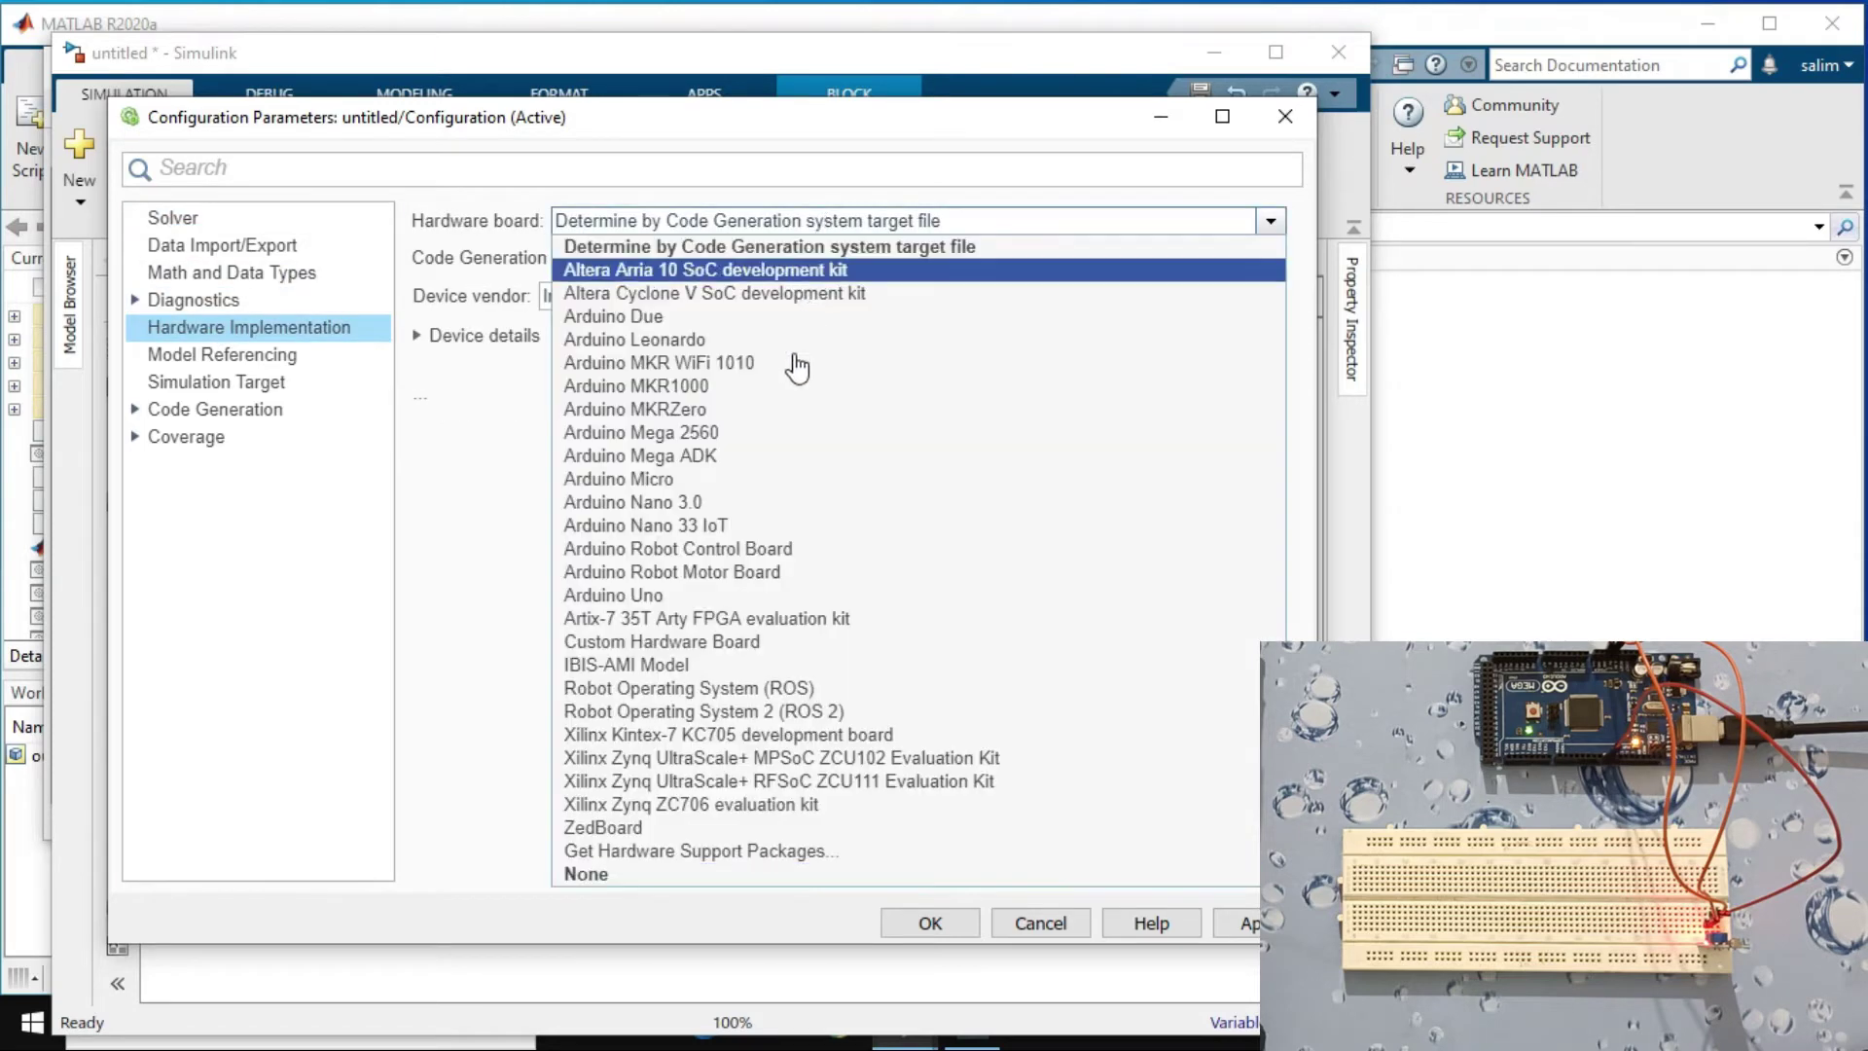
click(780, 434)
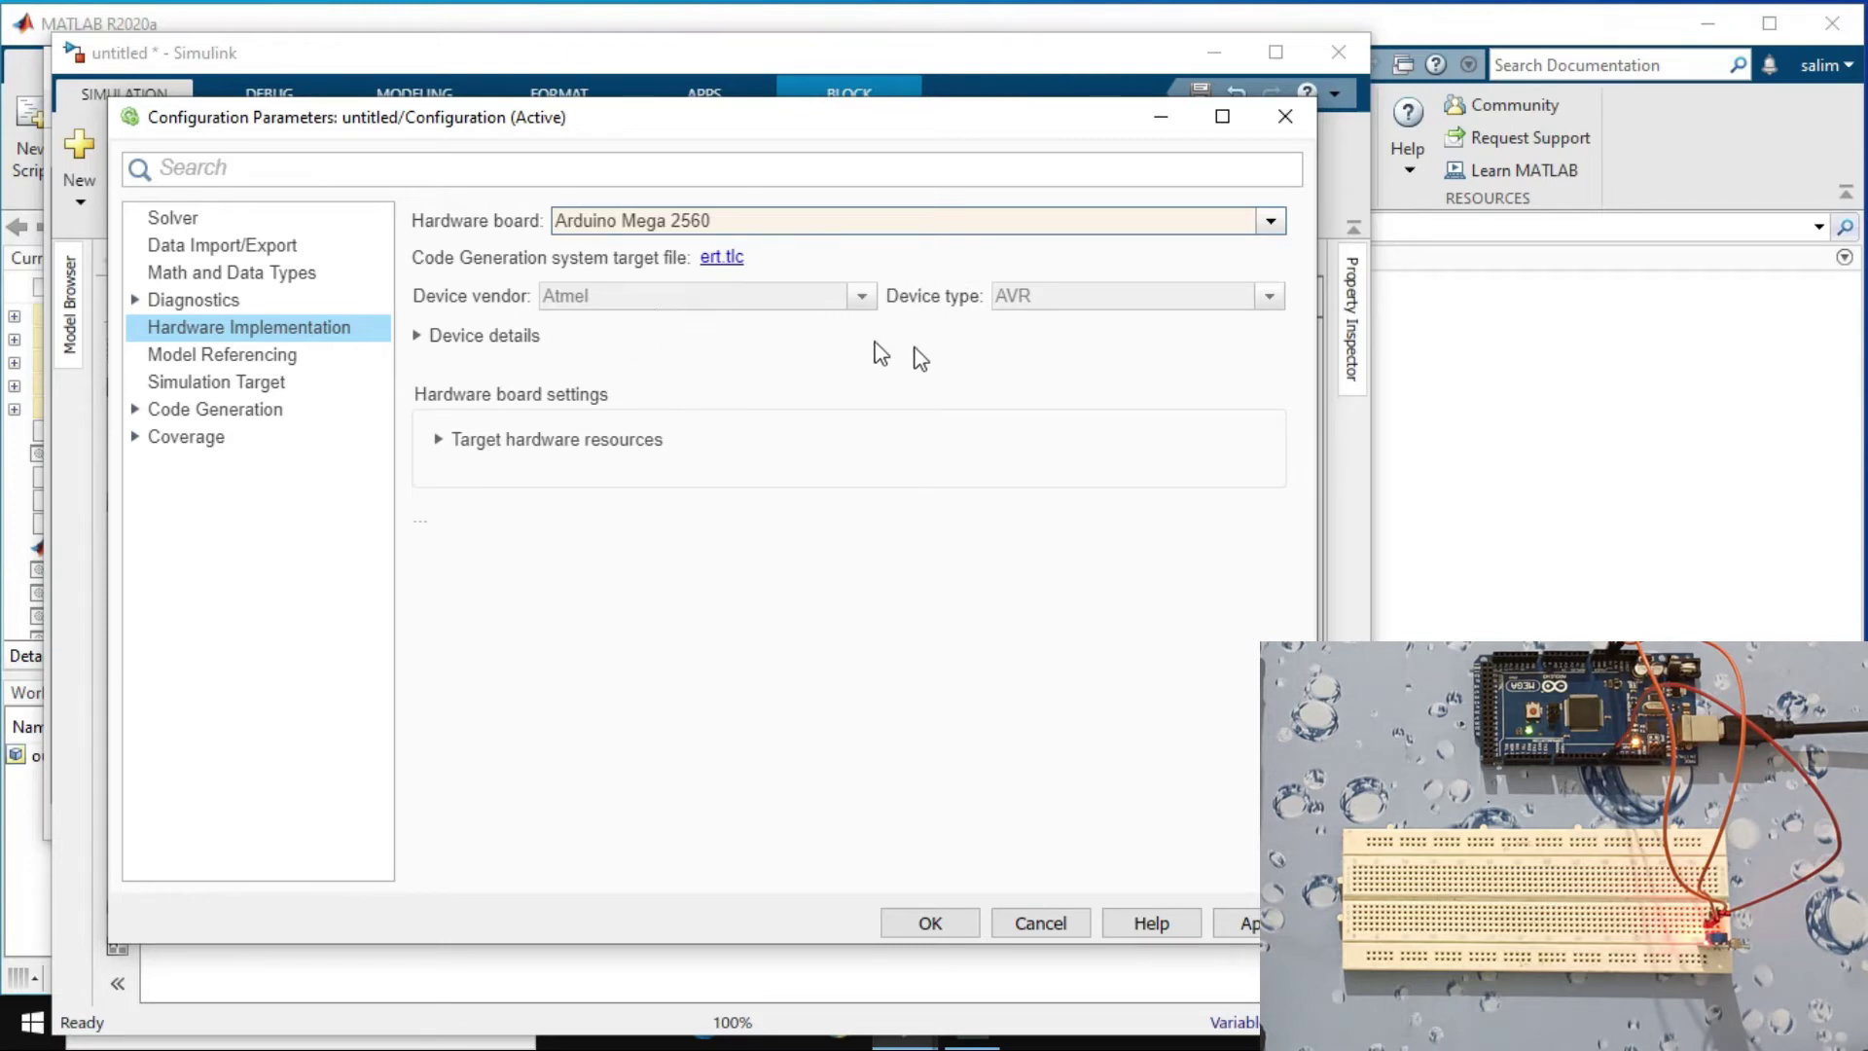
Step: Set the host-board connection COM port manually to 3
click(563, 451)
click(601, 547)
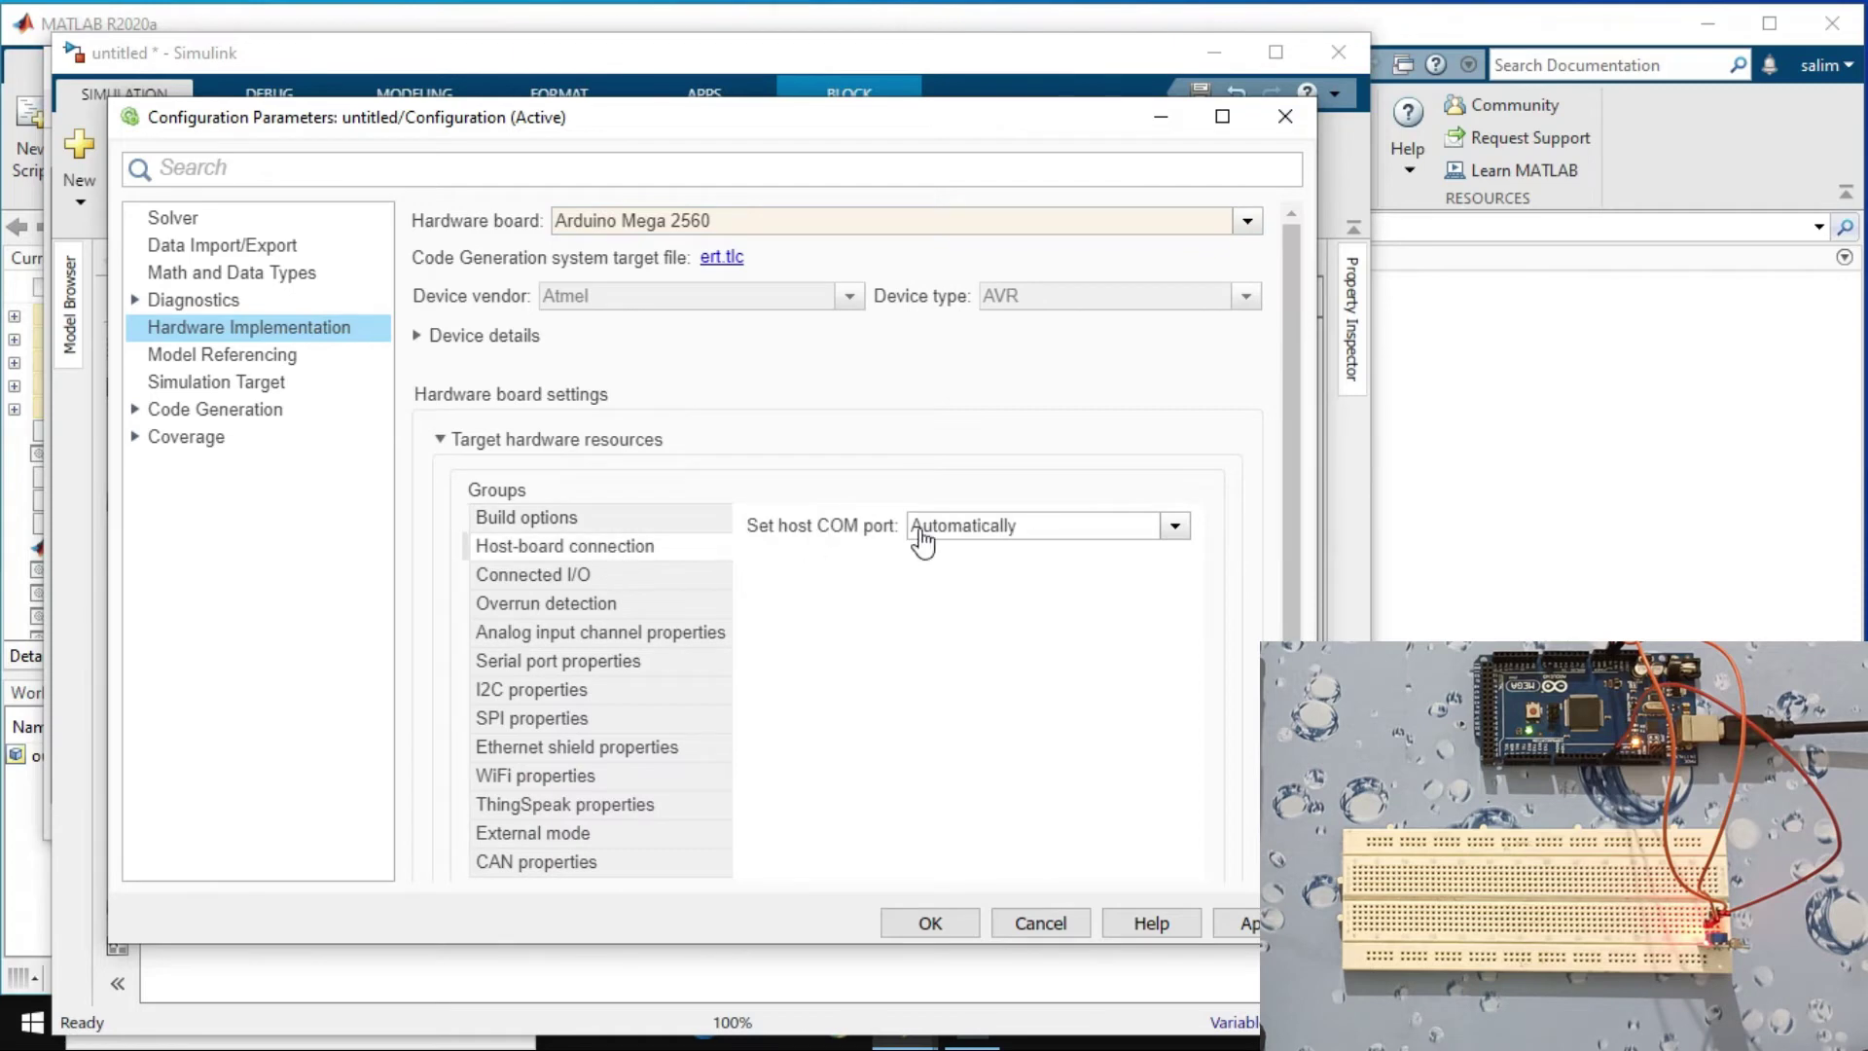
click(986, 534)
click(1002, 579)
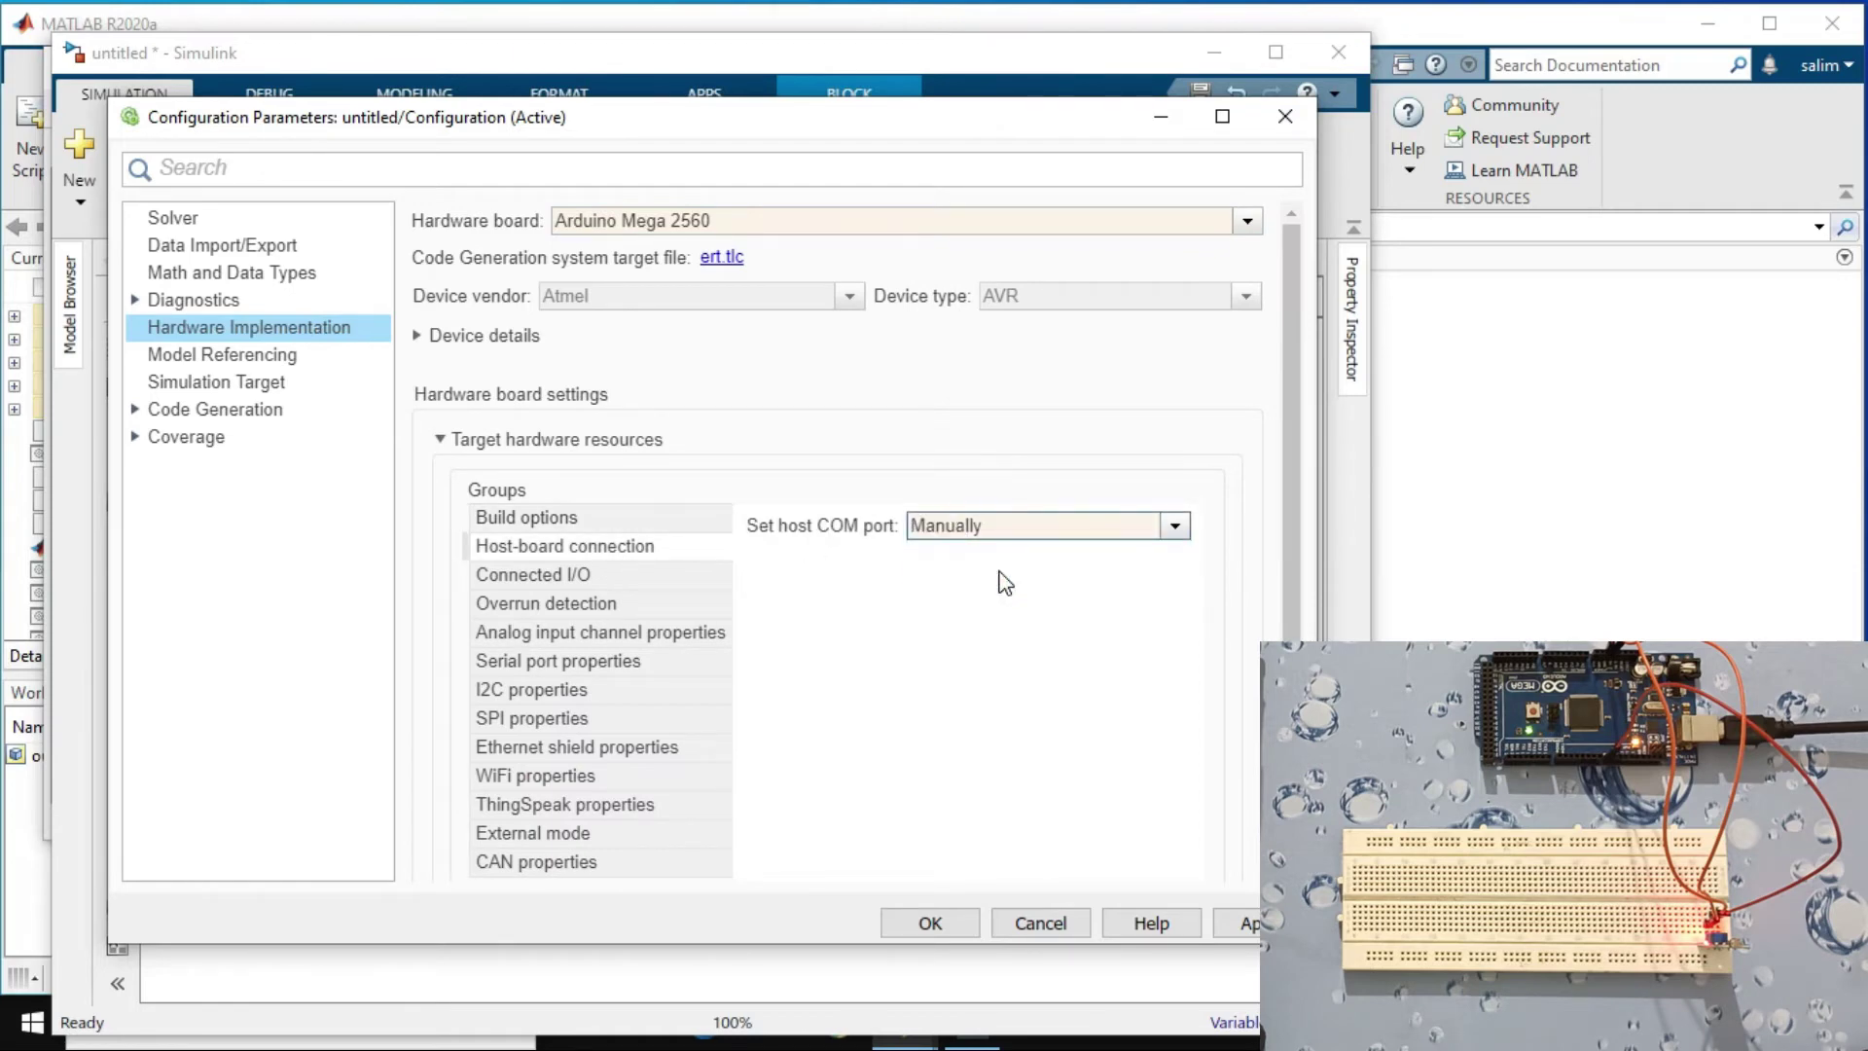
click(1001, 571)
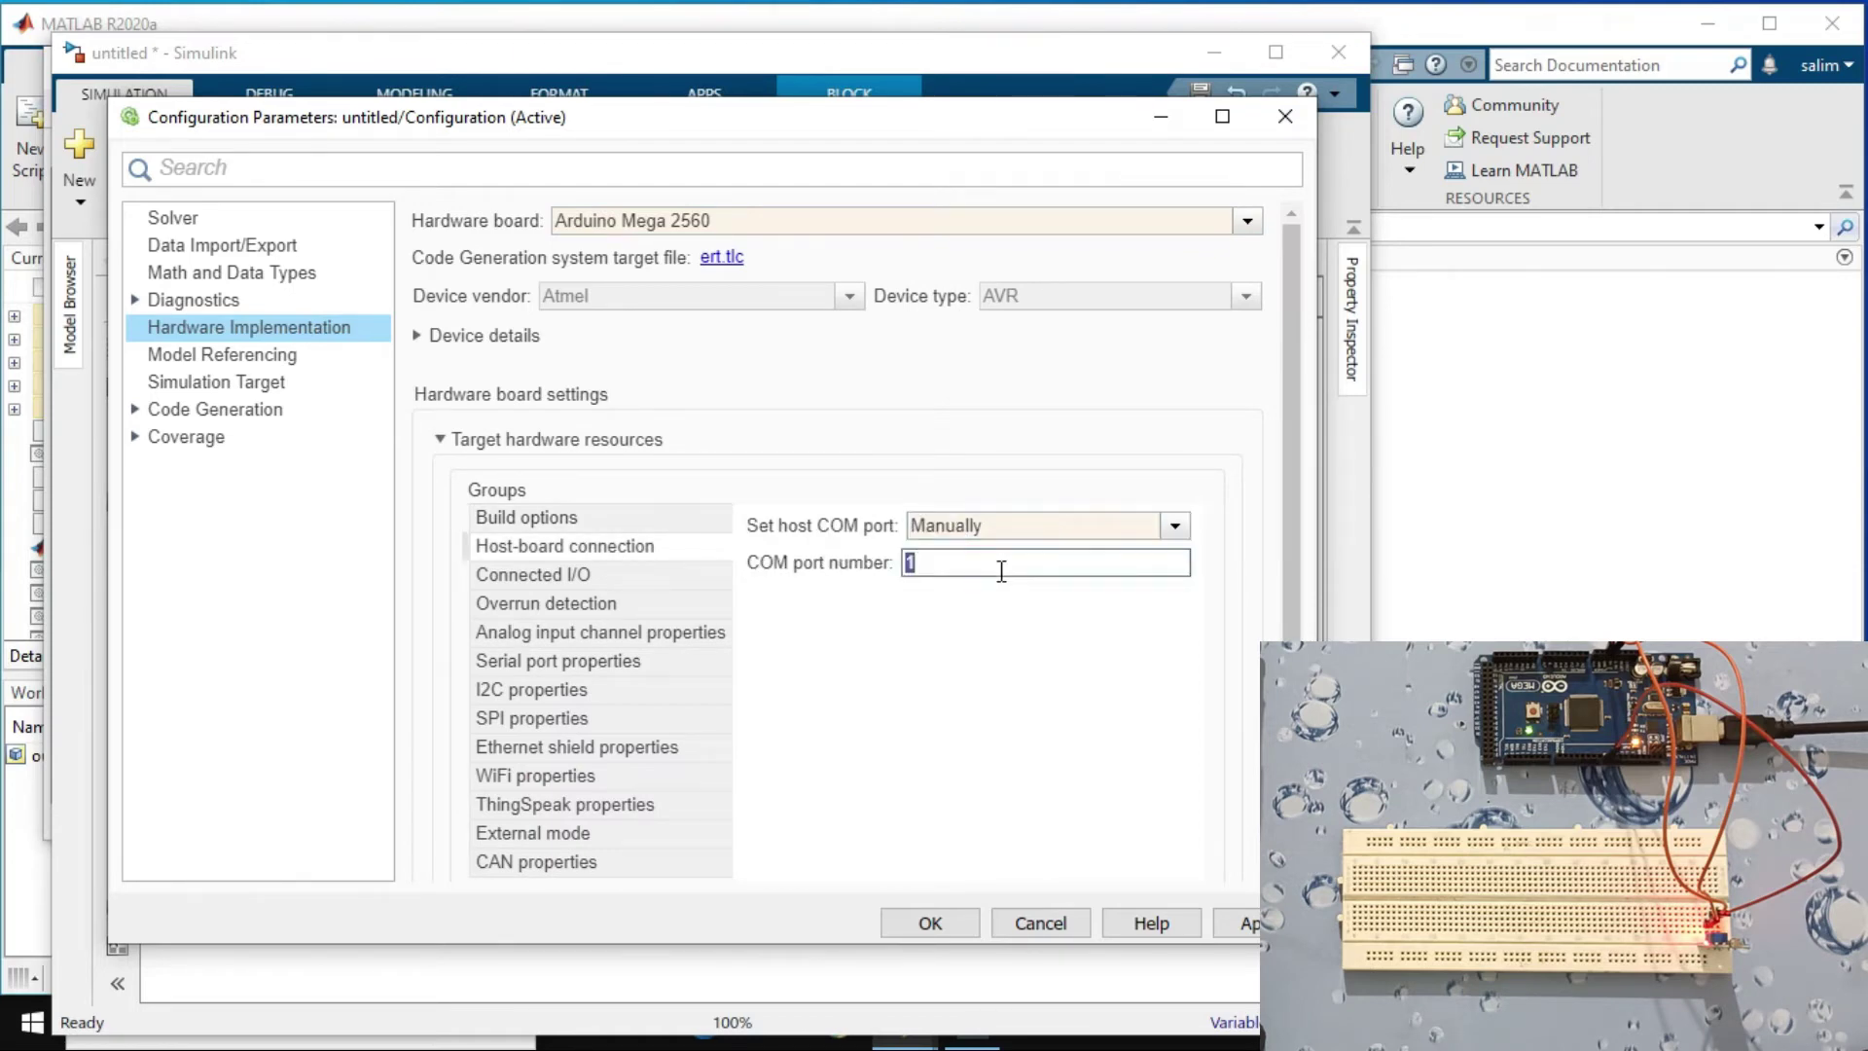
text(3)
key(BackSpace)
key(BackSpace)
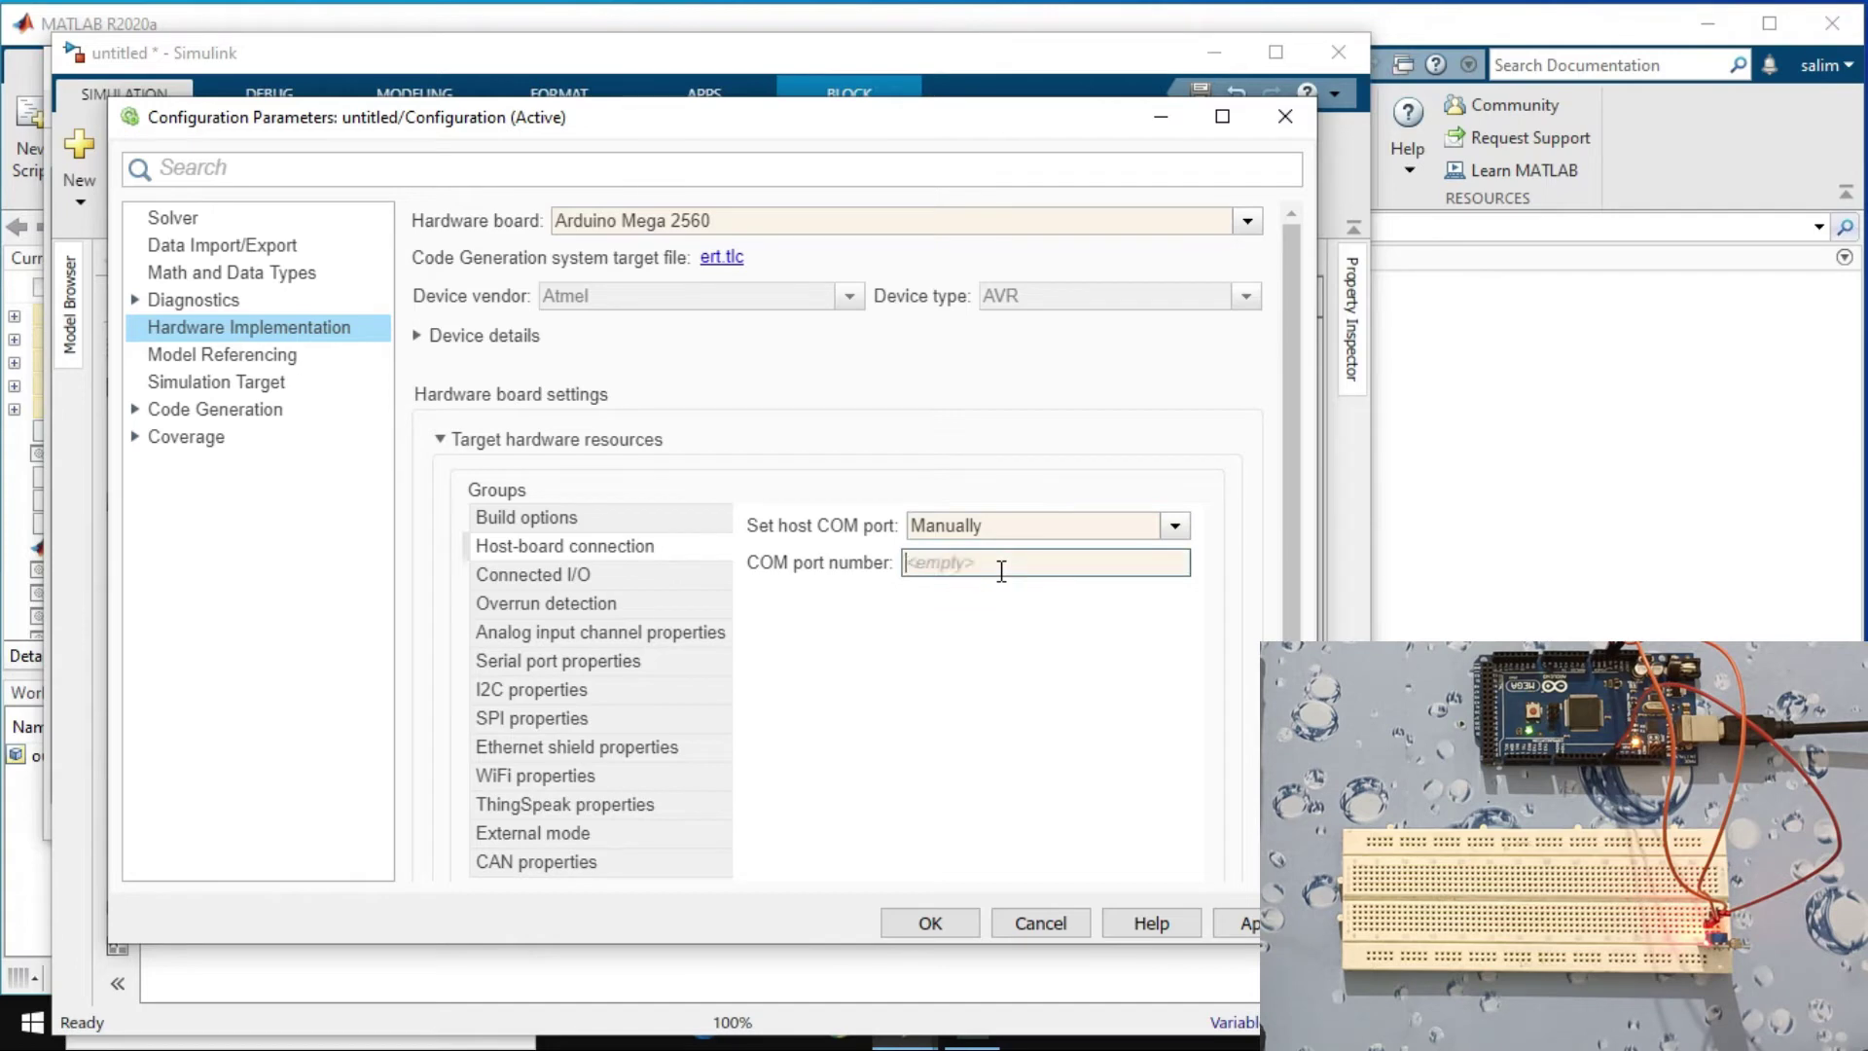
text(3)
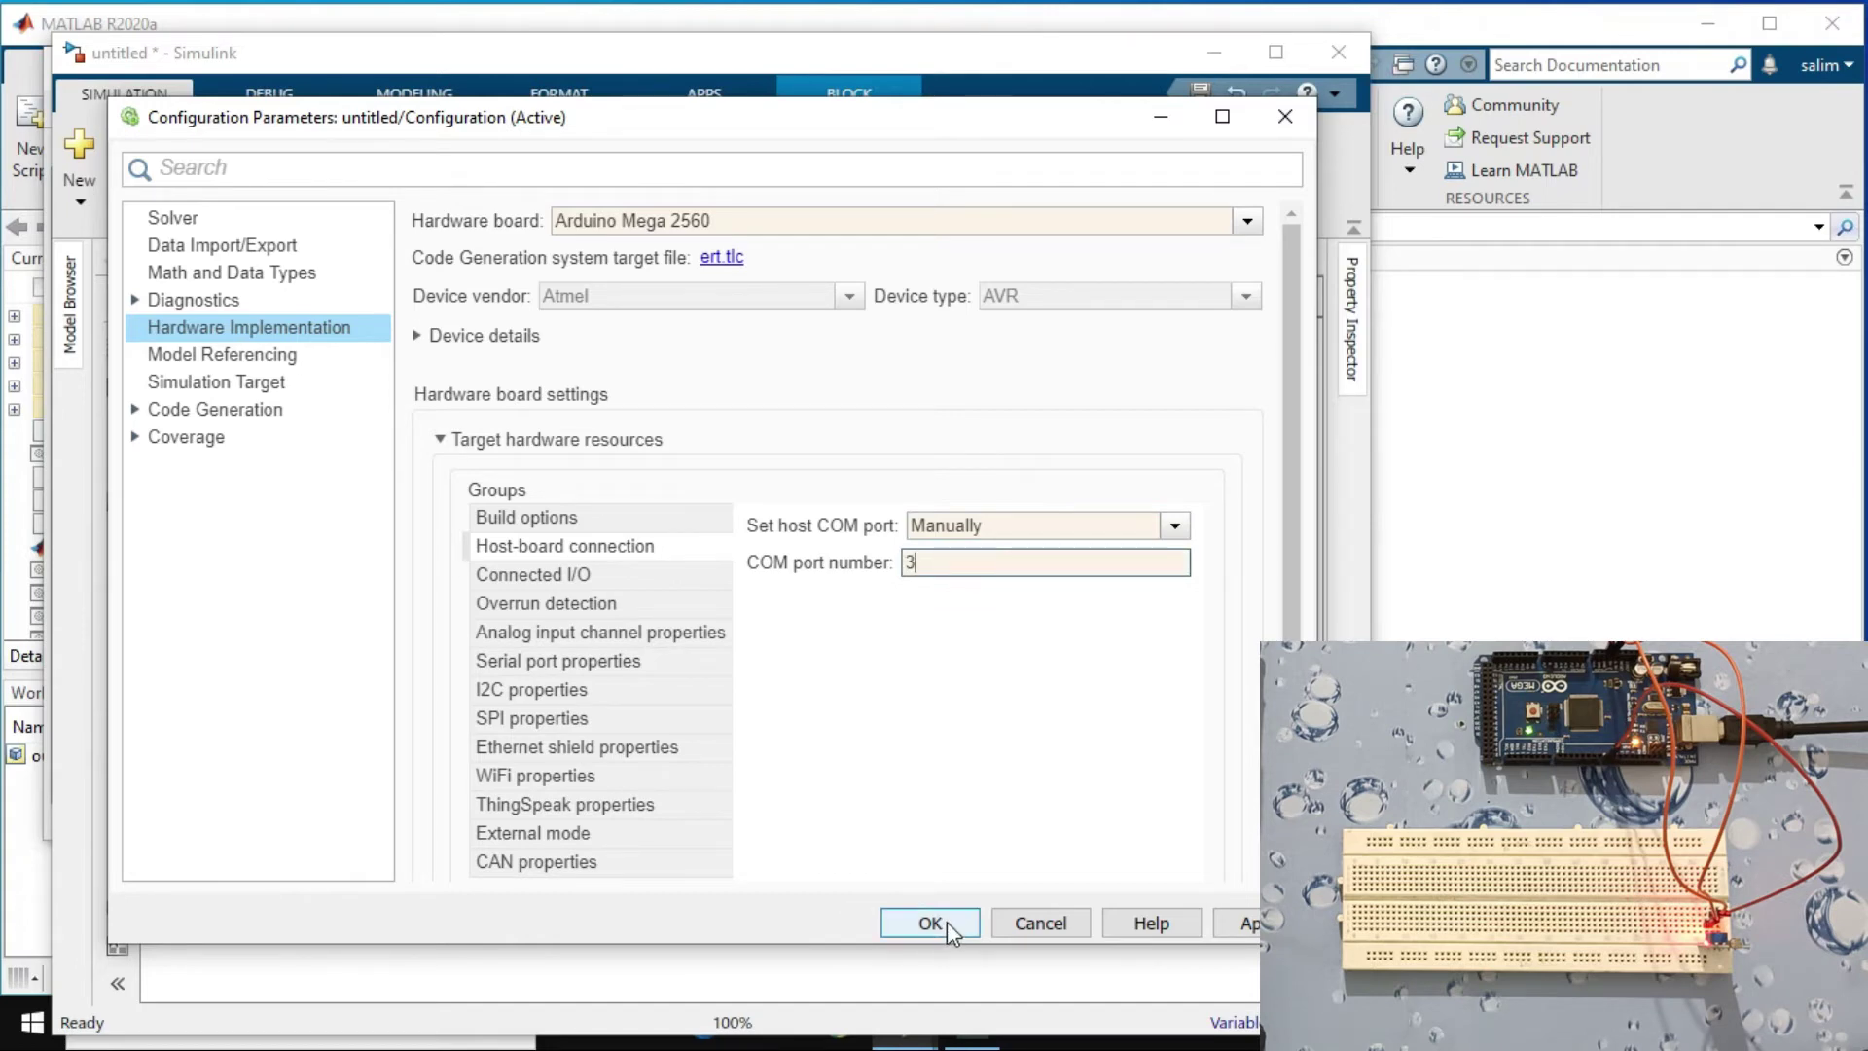
click(948, 921)
Step: Review the fixed-step solver details, then apply and close the configuration
click(258, 221)
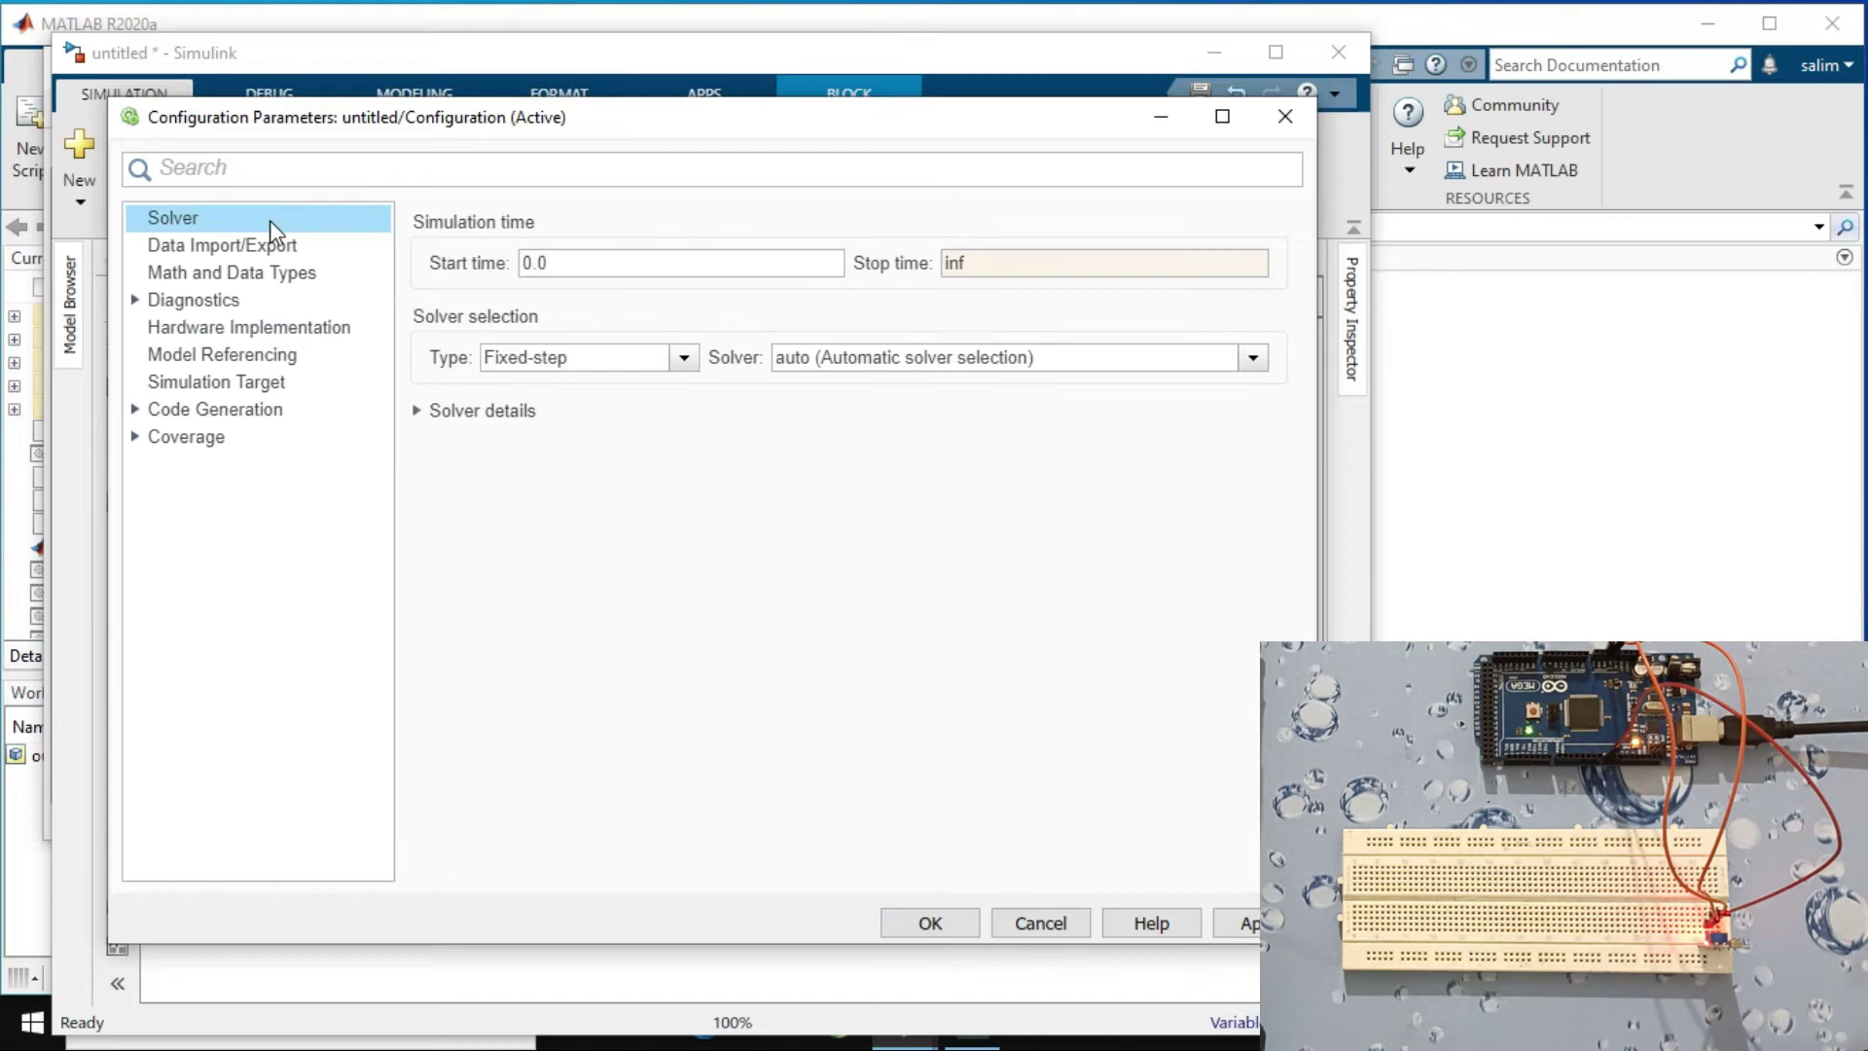
click(503, 415)
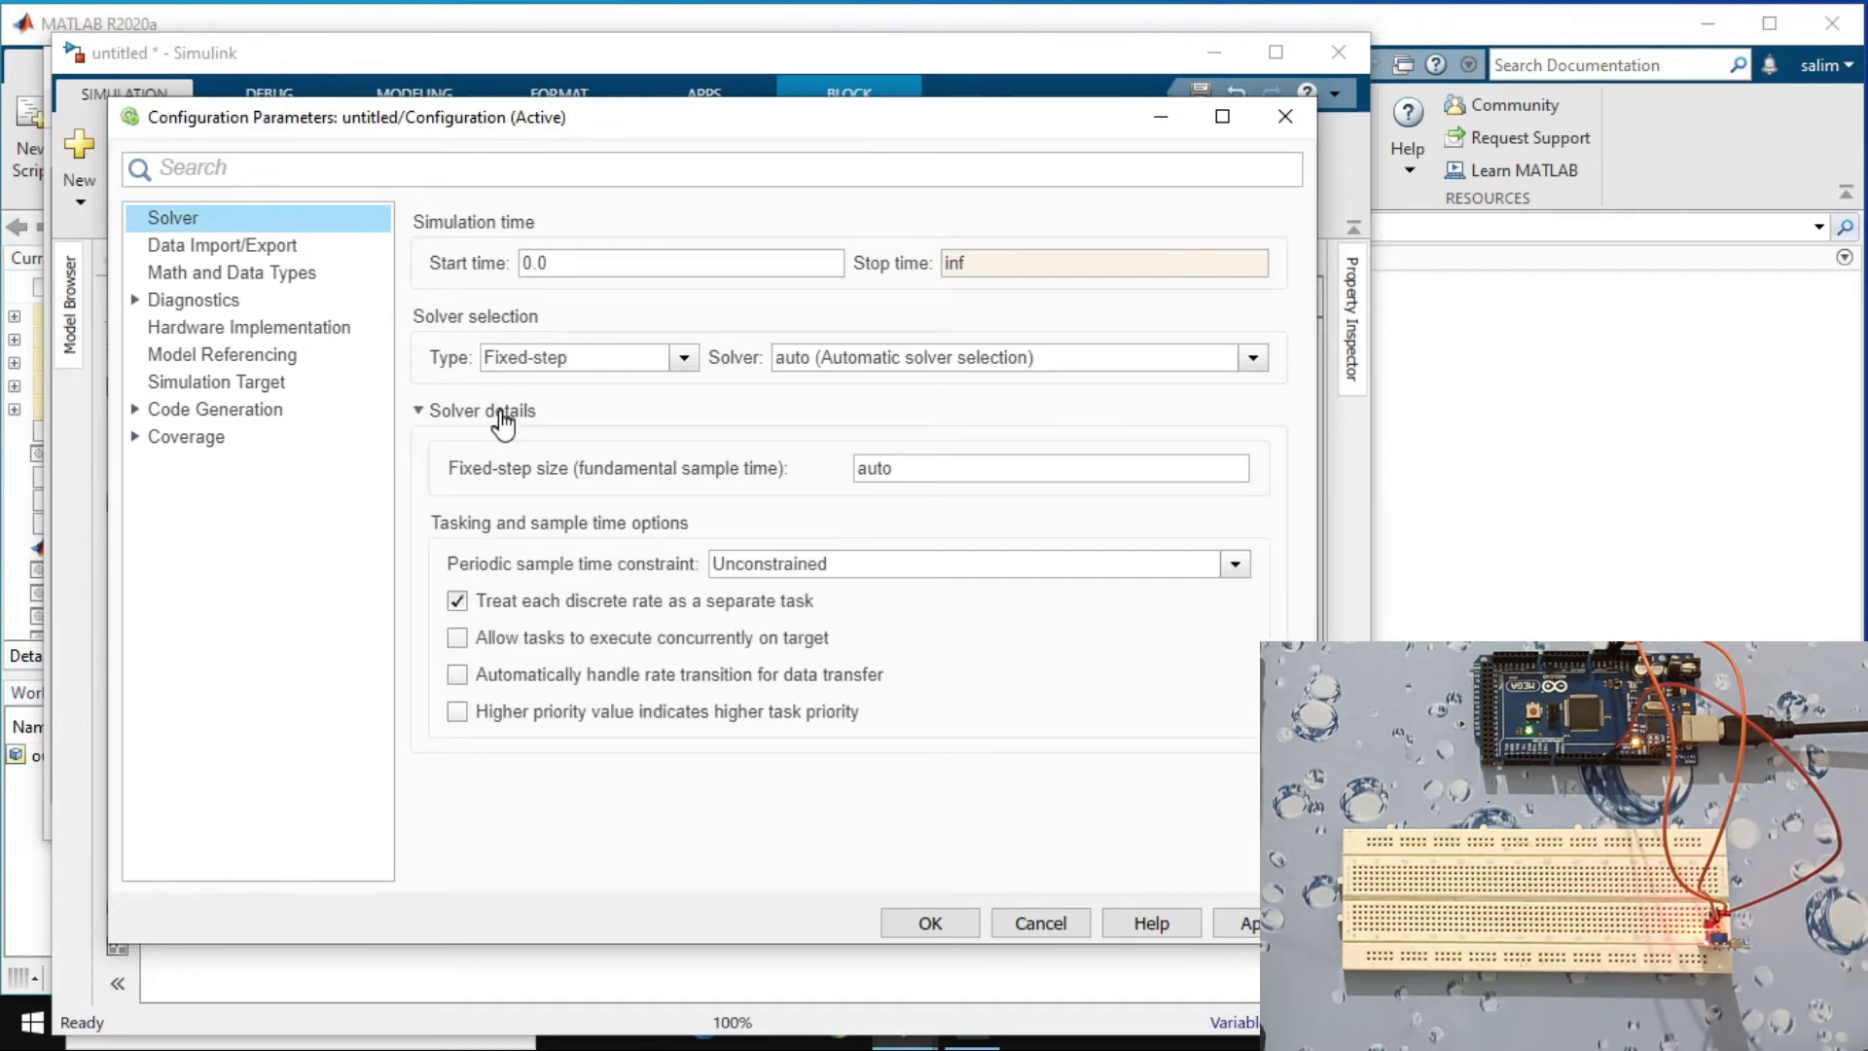
double_click(941, 467)
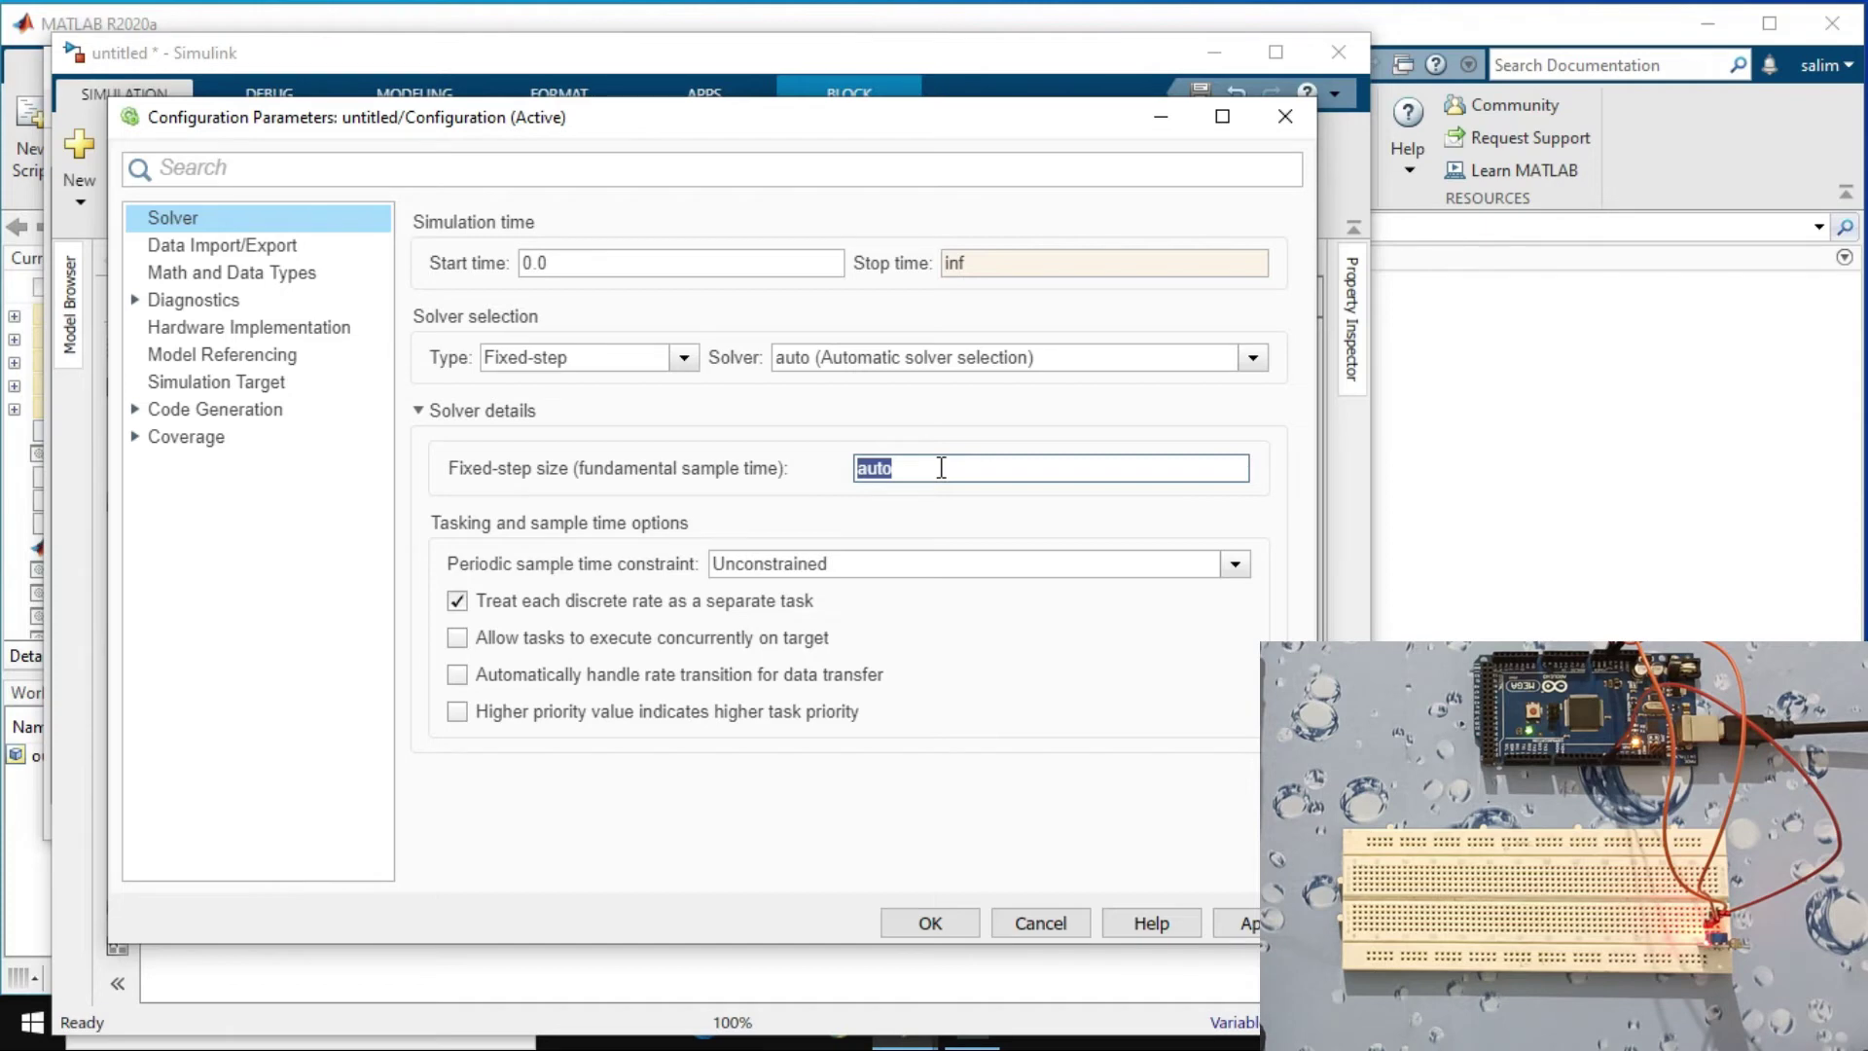
click(1247, 924)
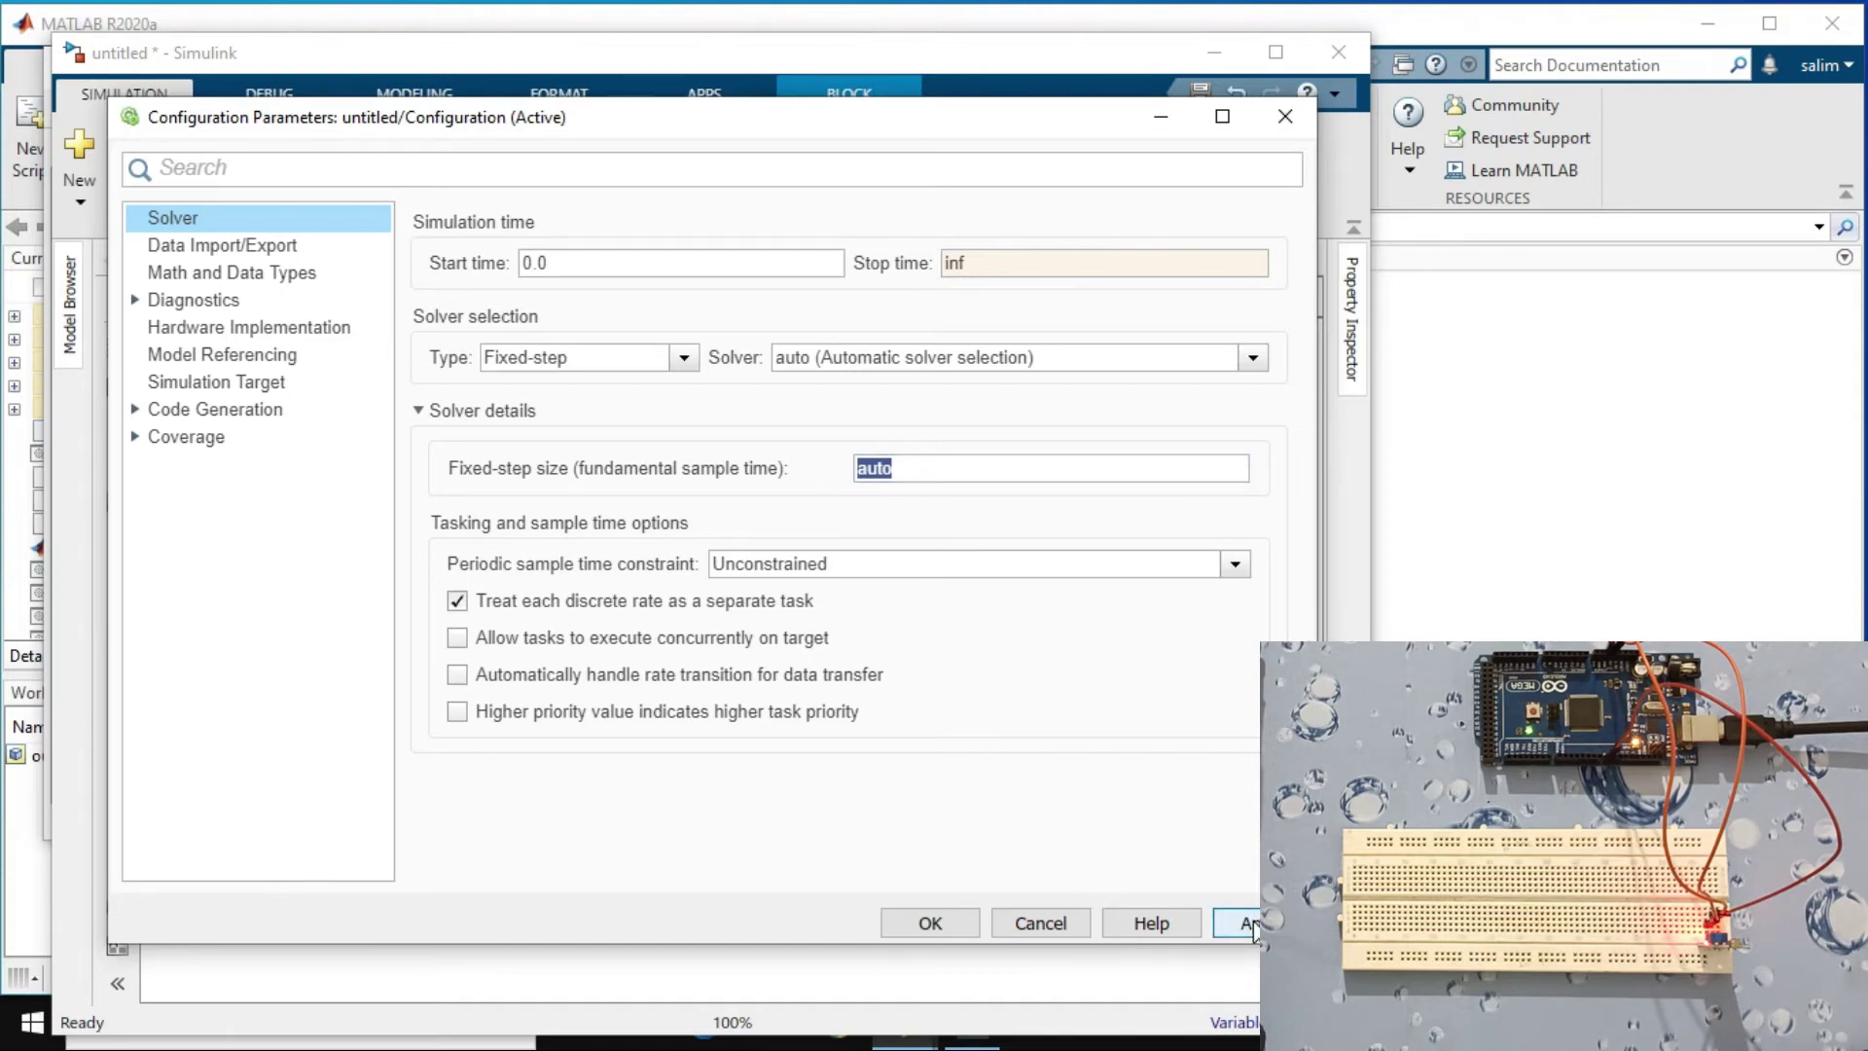
click(965, 922)
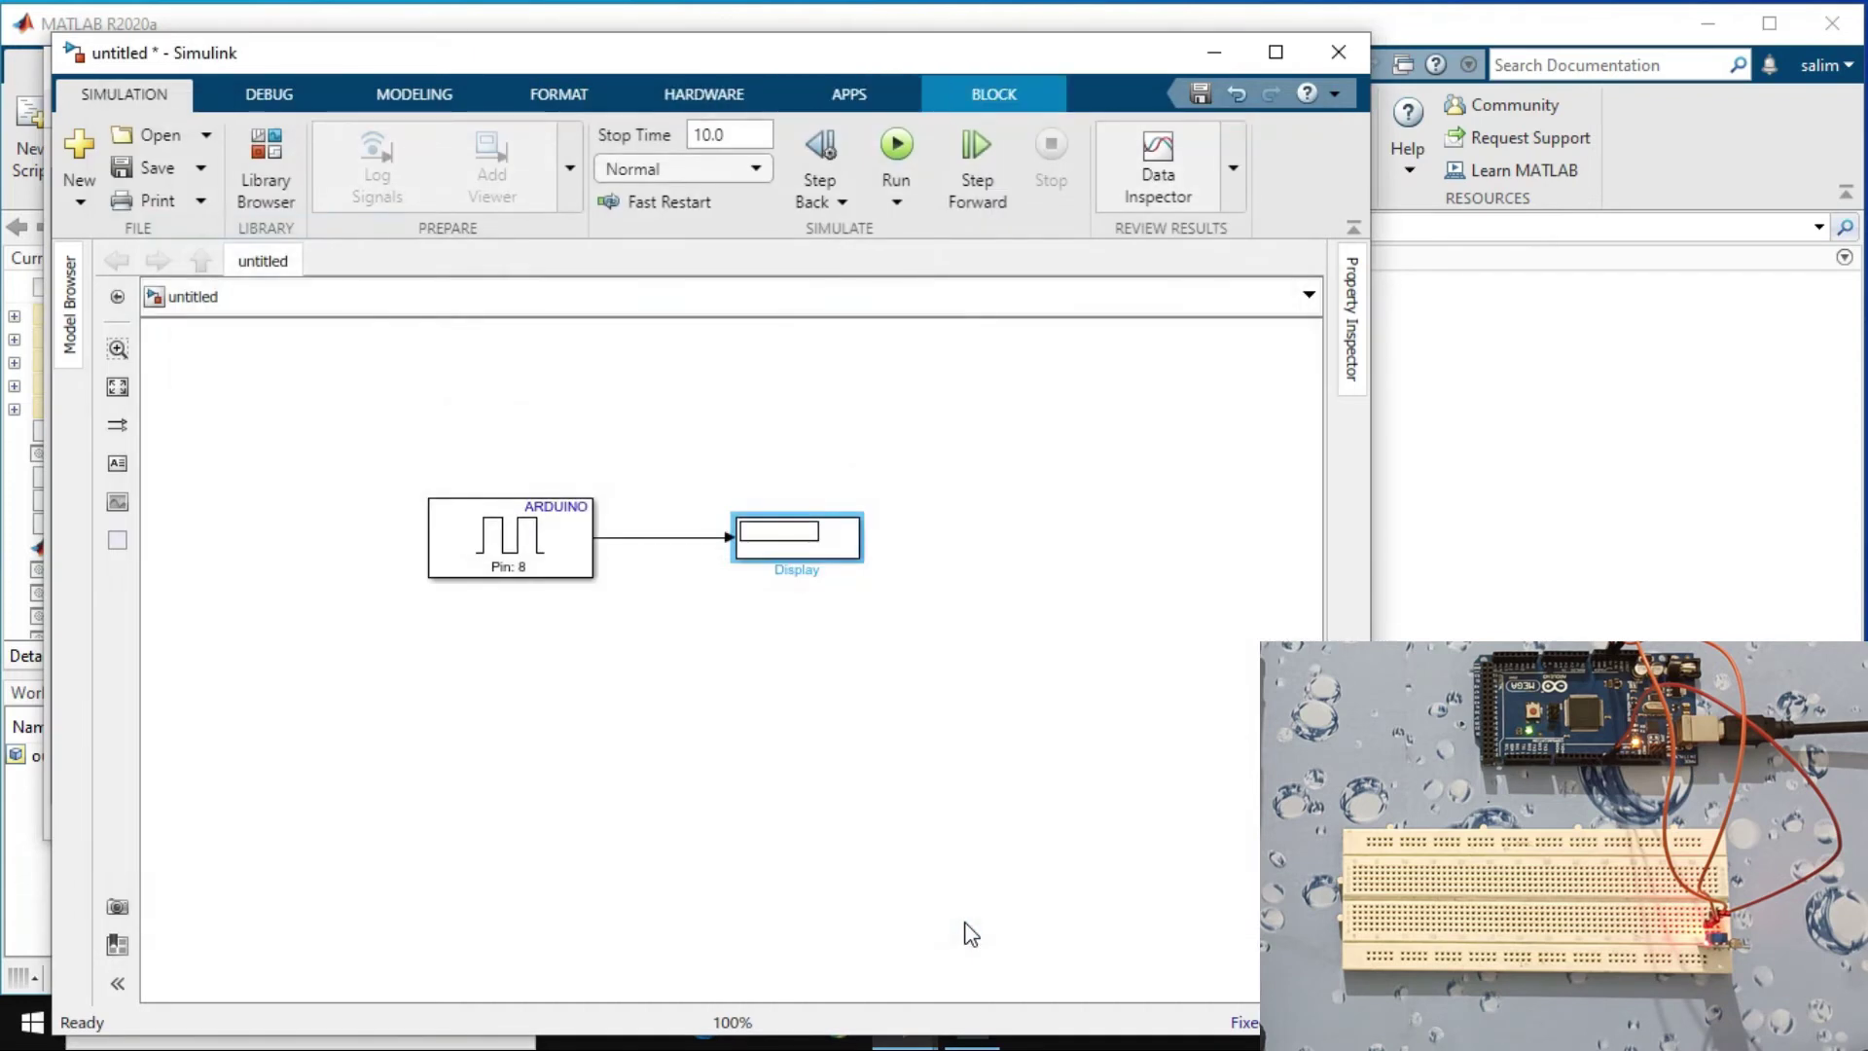
Step: Run the model from the Simulation tab so the Display reads 0 from pin 8
click(525, 554)
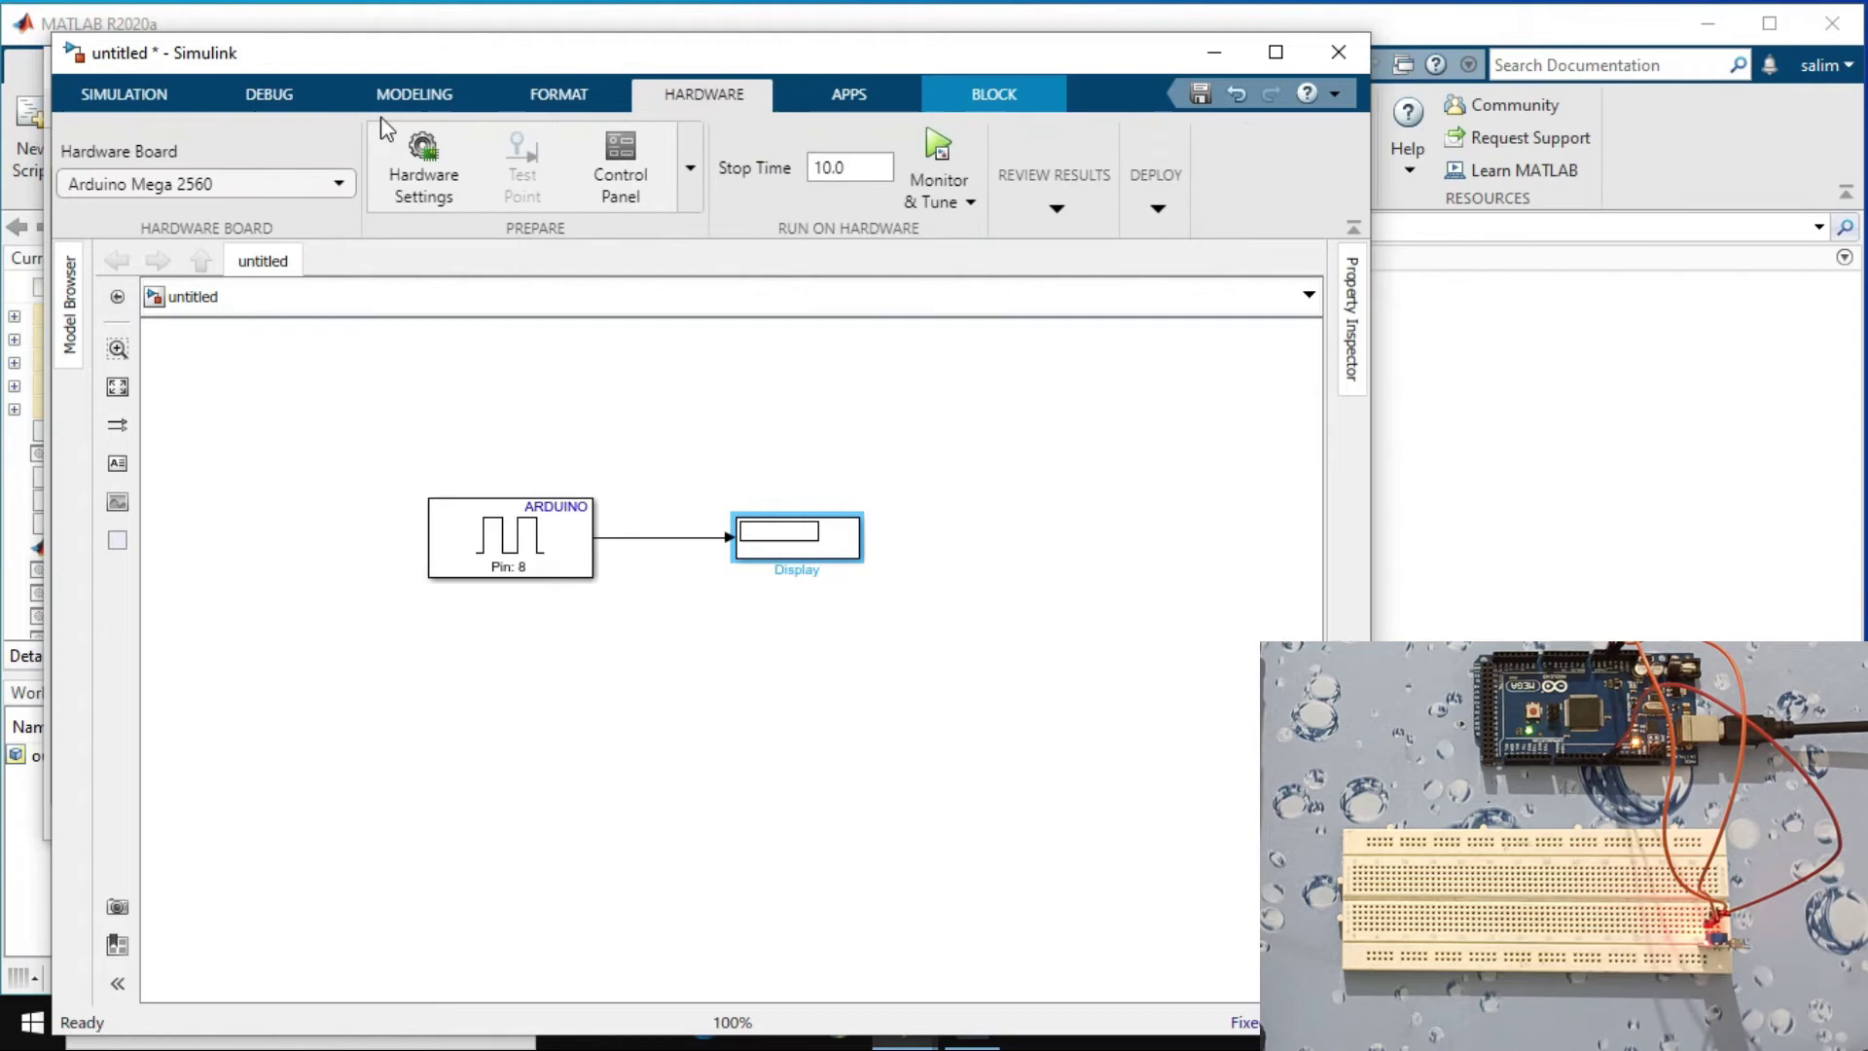
text(inf)
click(146, 96)
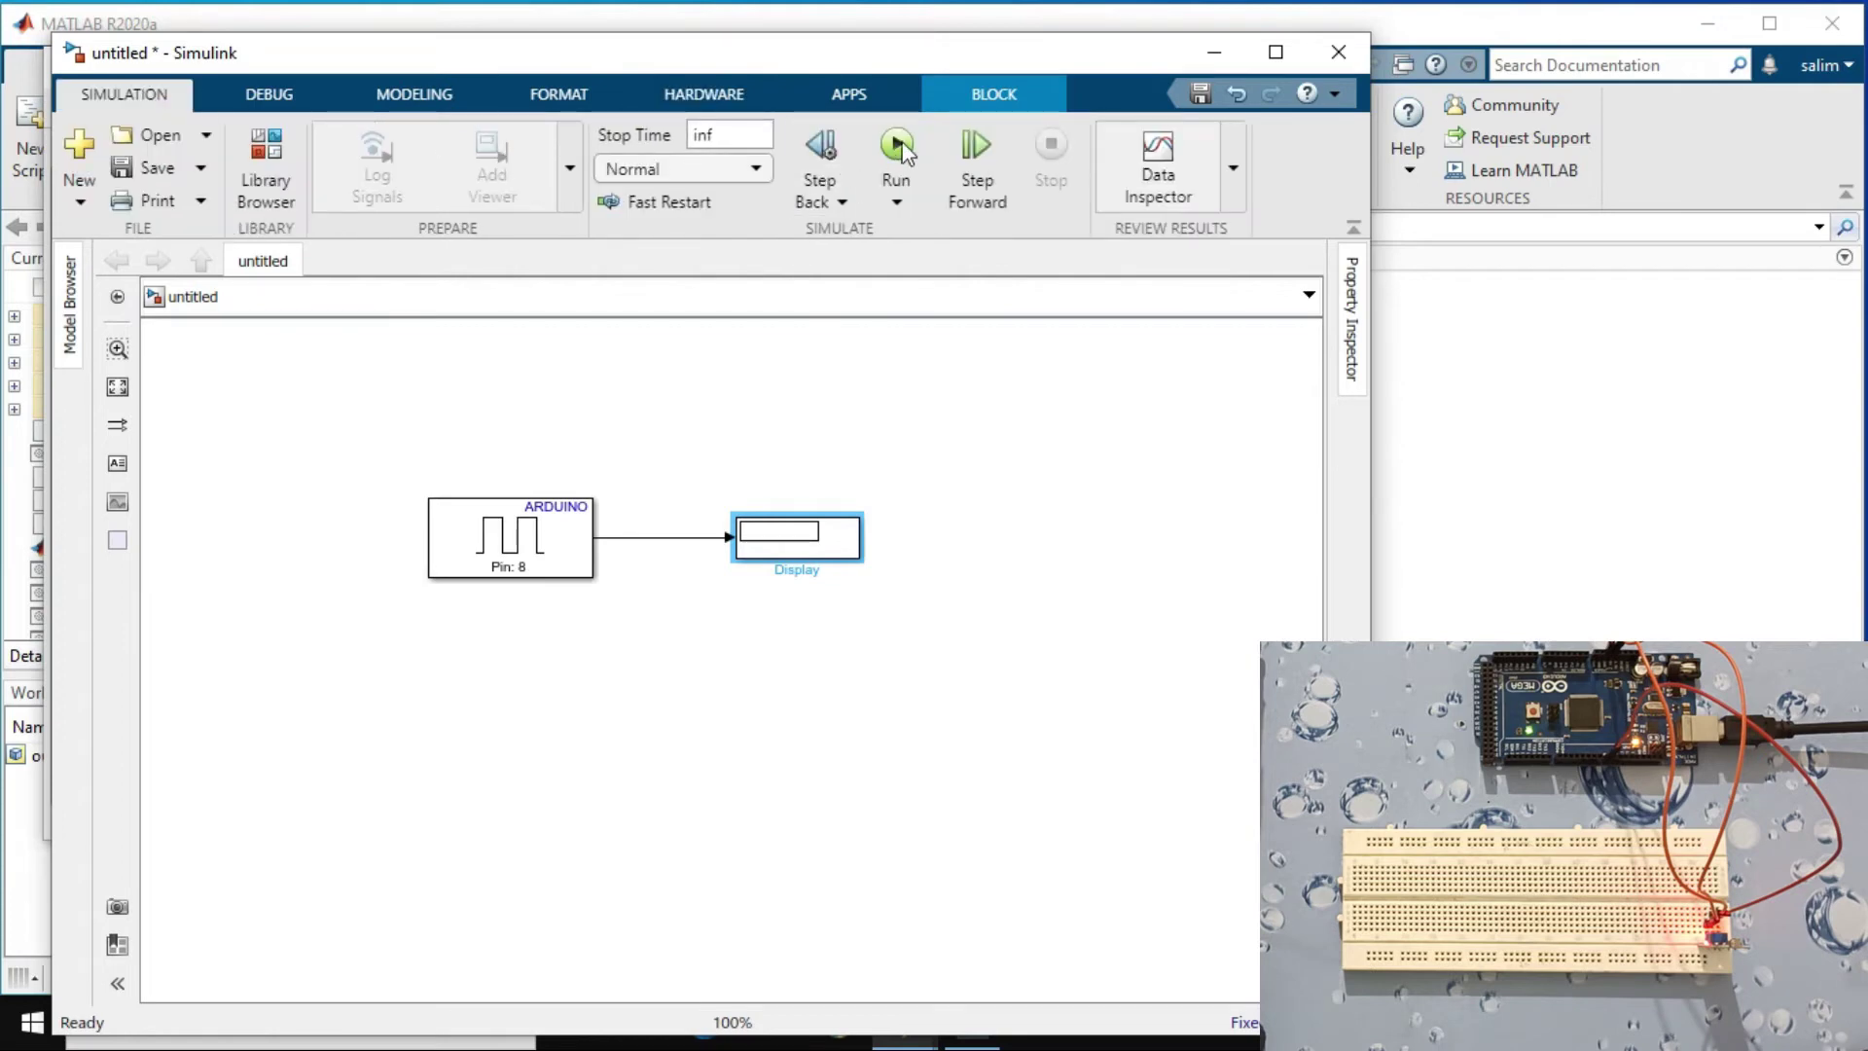
click(900, 150)
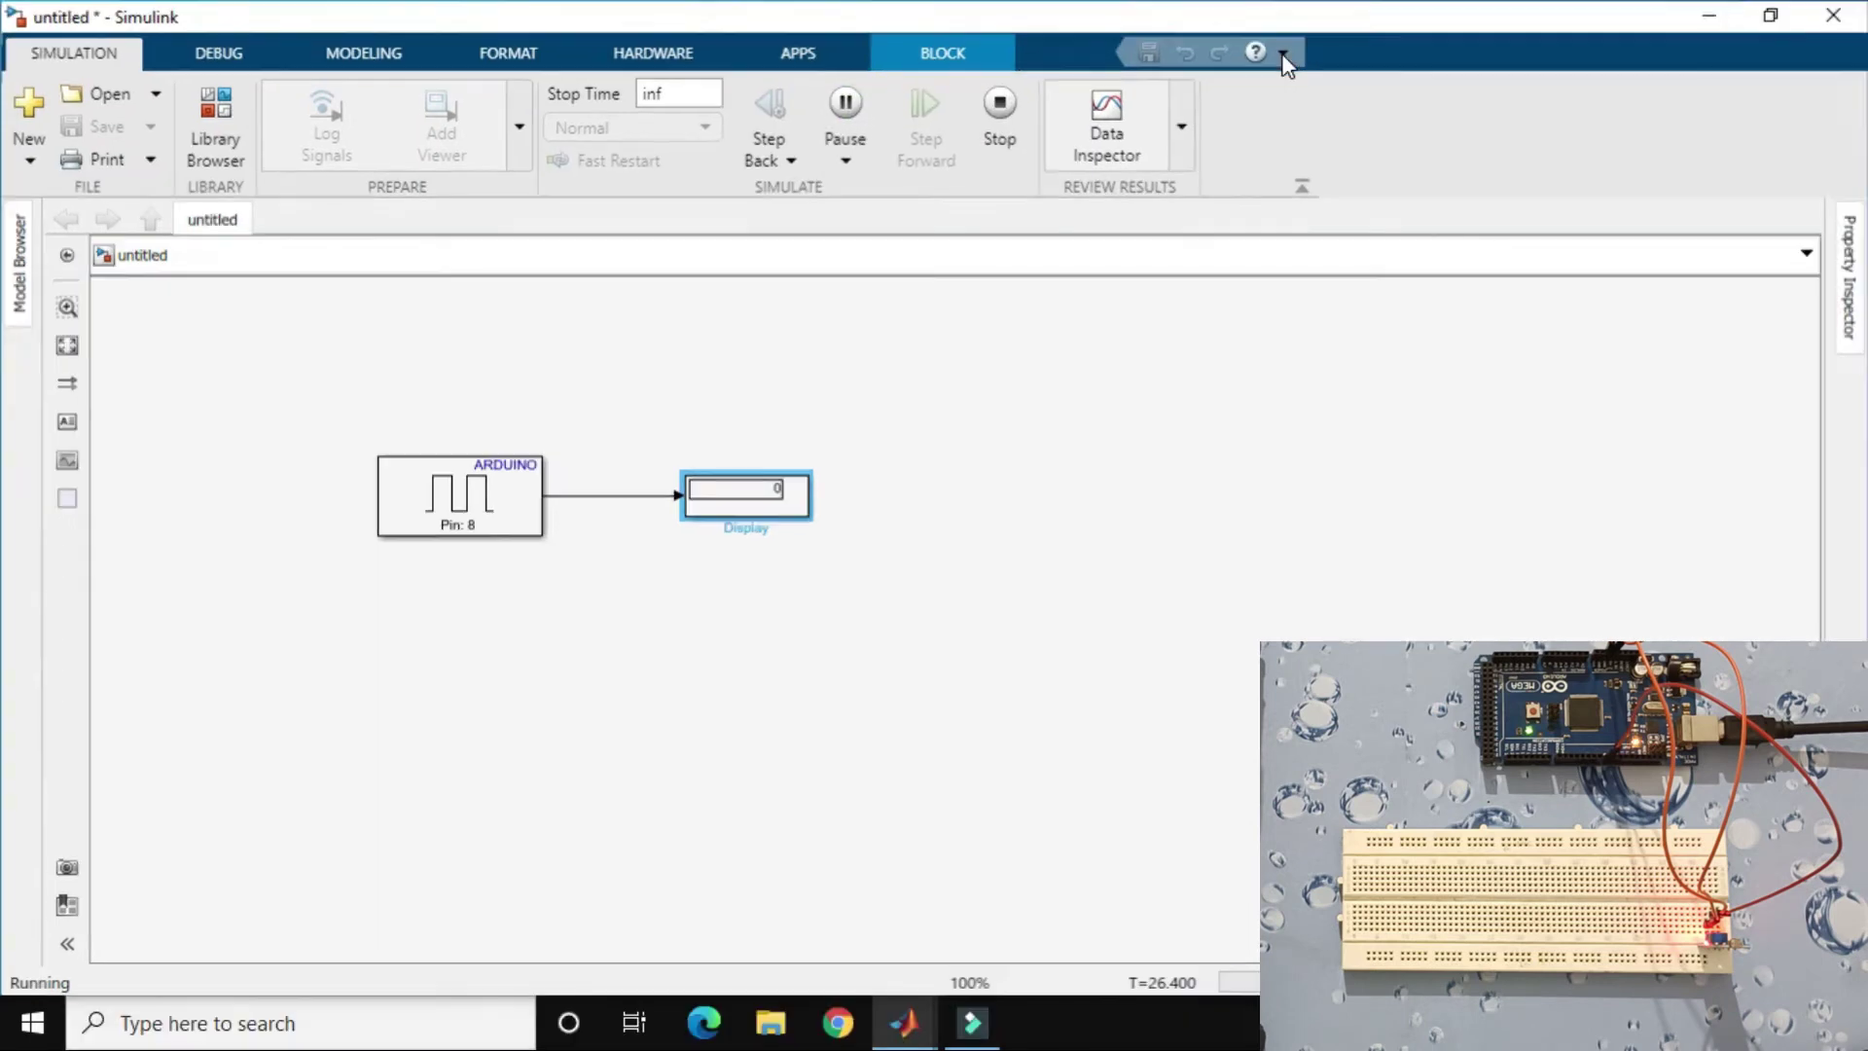
Step: Maximize the Simulink model window while the simulation keeps running
click(1276, 51)
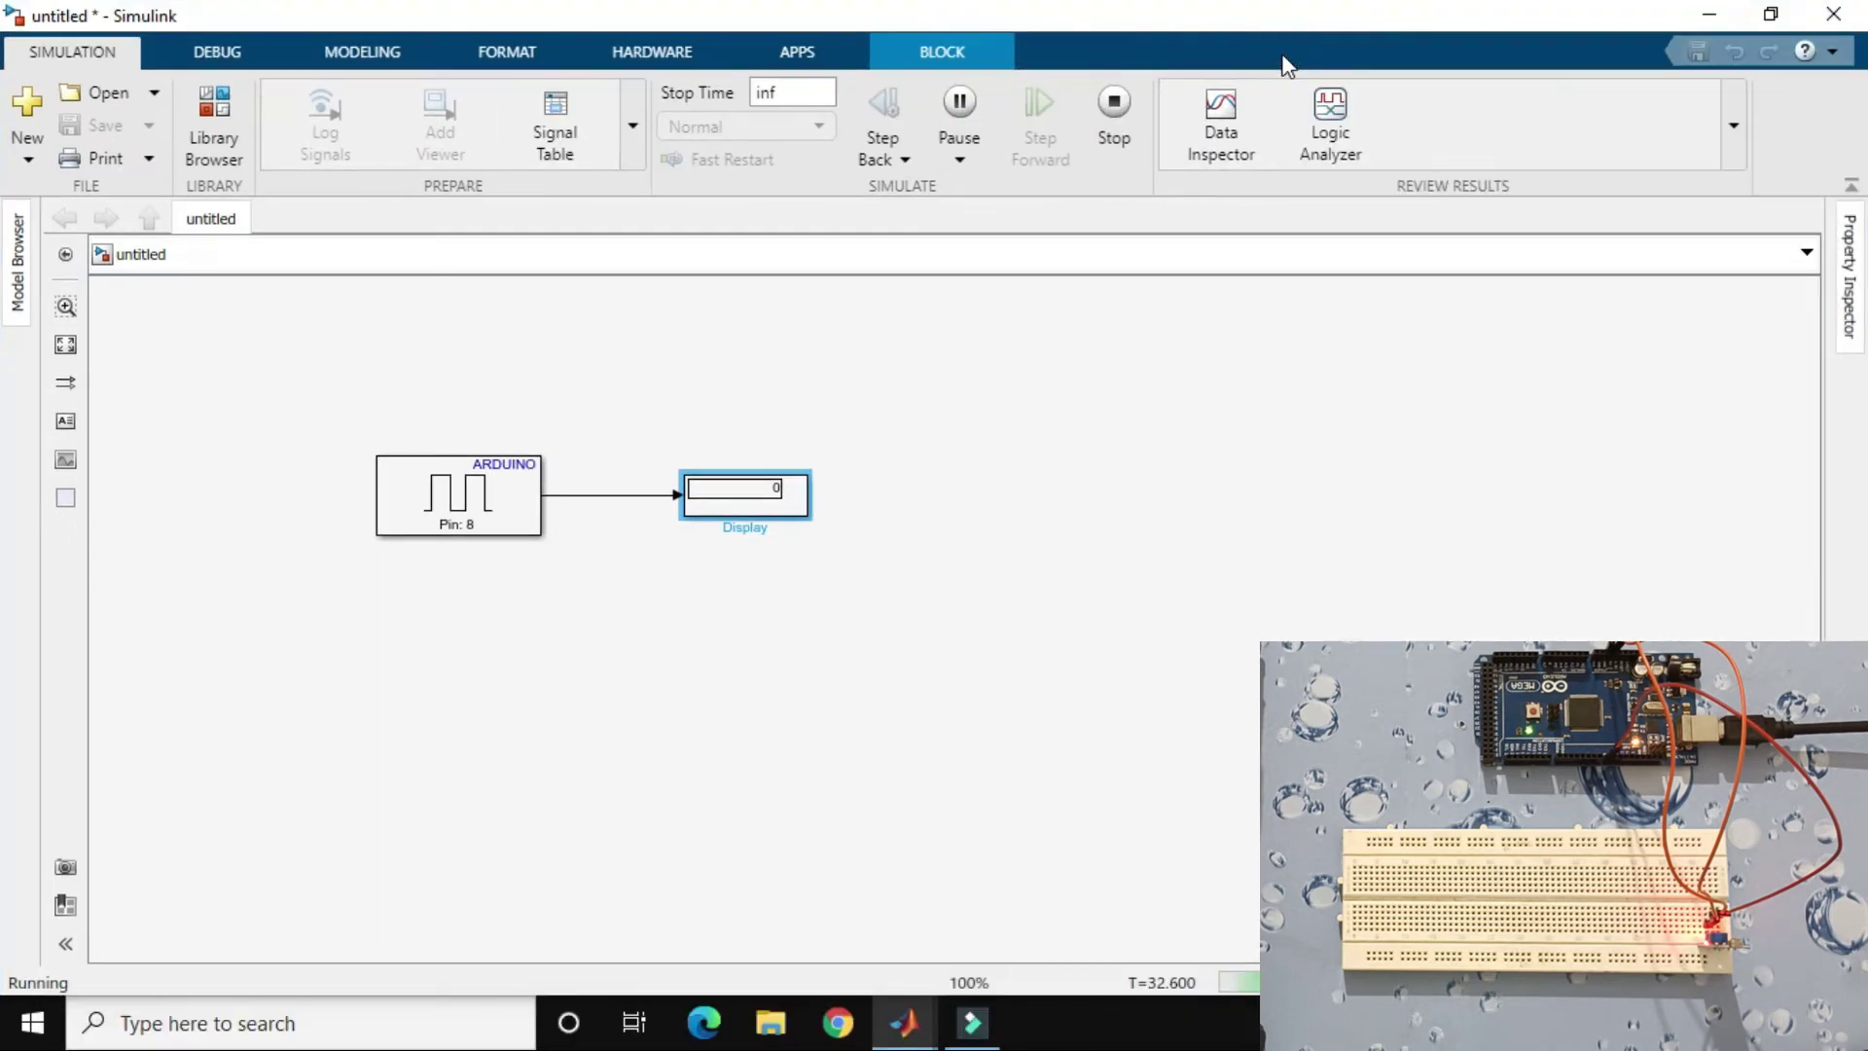